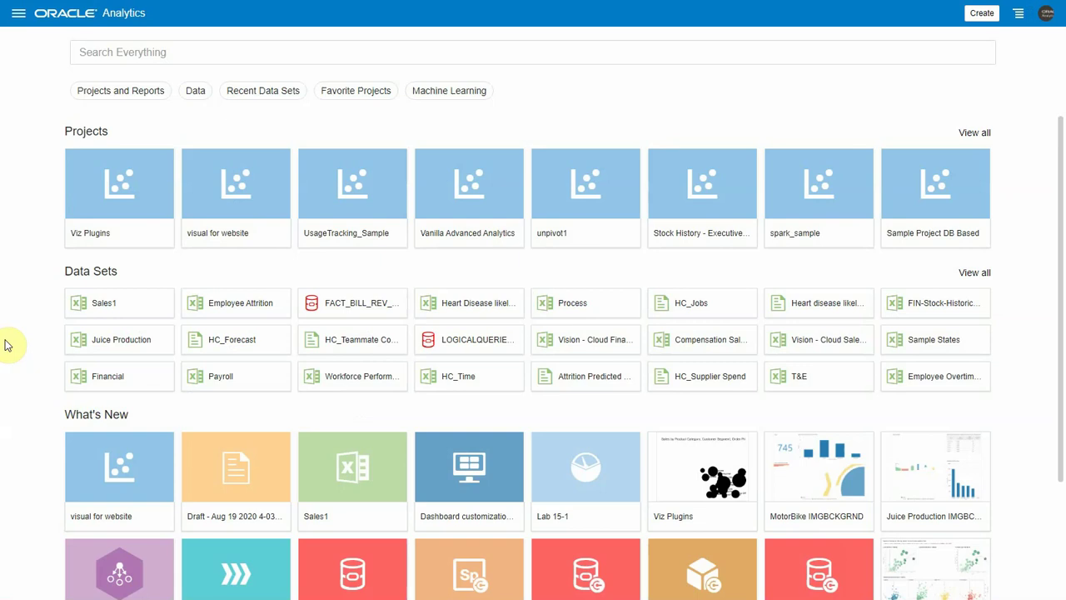
Open supermarket.jpg in Paint to confirm its 4963 × 2563 px size, then return to the Shop folder.
key("alt+Tab")
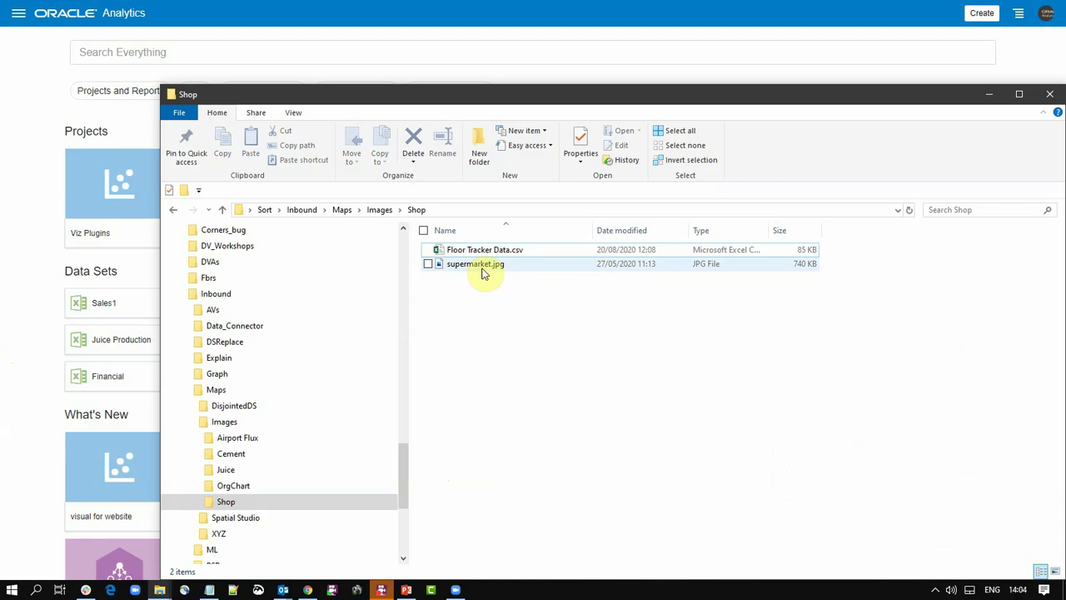
double_click(477, 264)
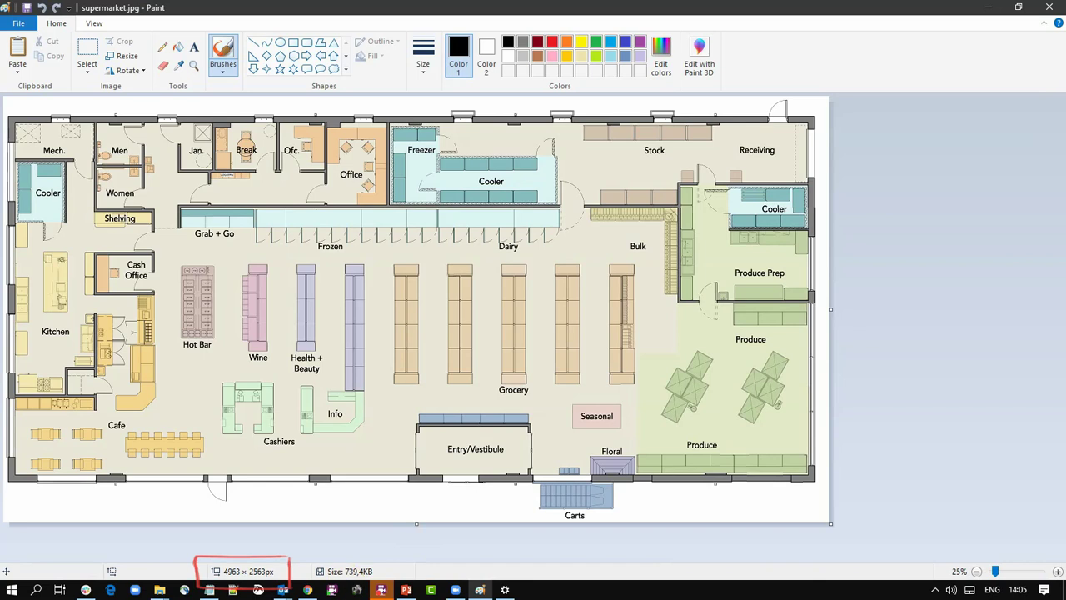
left_click(235, 588)
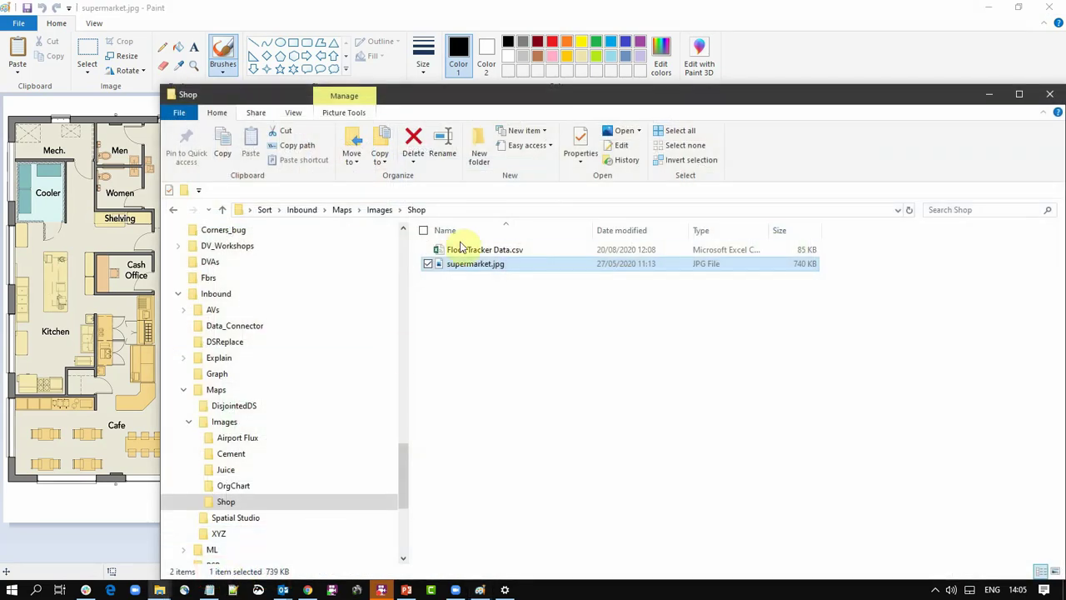
Open Floor Tracker Data.csv in Notepad++ to inspect its semicolon-separated ID, Pos Y, Pos X, Time of Day columns.
left_click(467, 253)
double_click(466, 254)
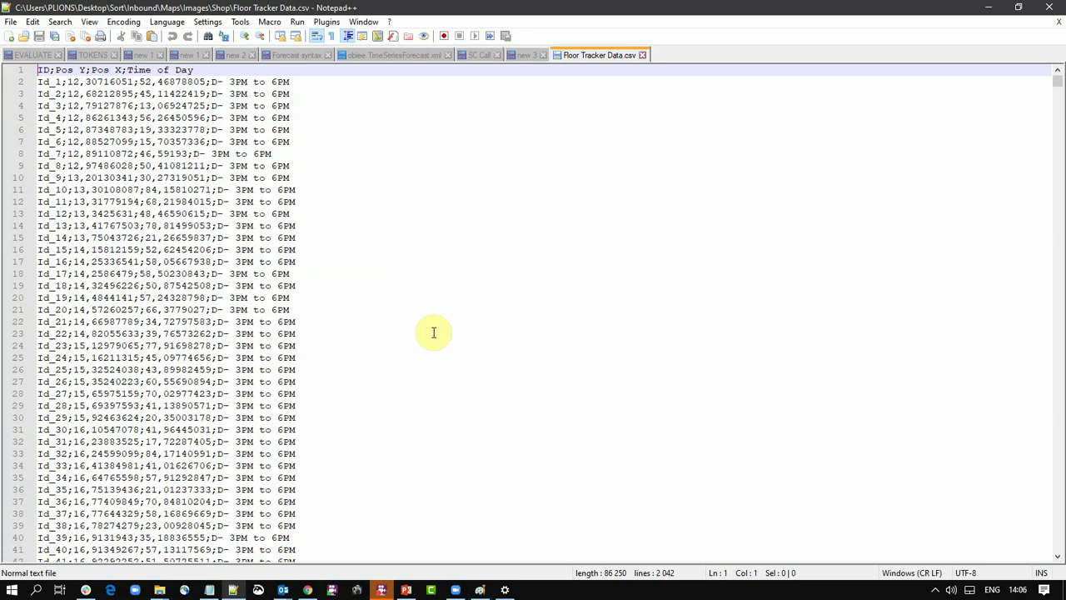
key("Right")
key("Right")
key("Right")
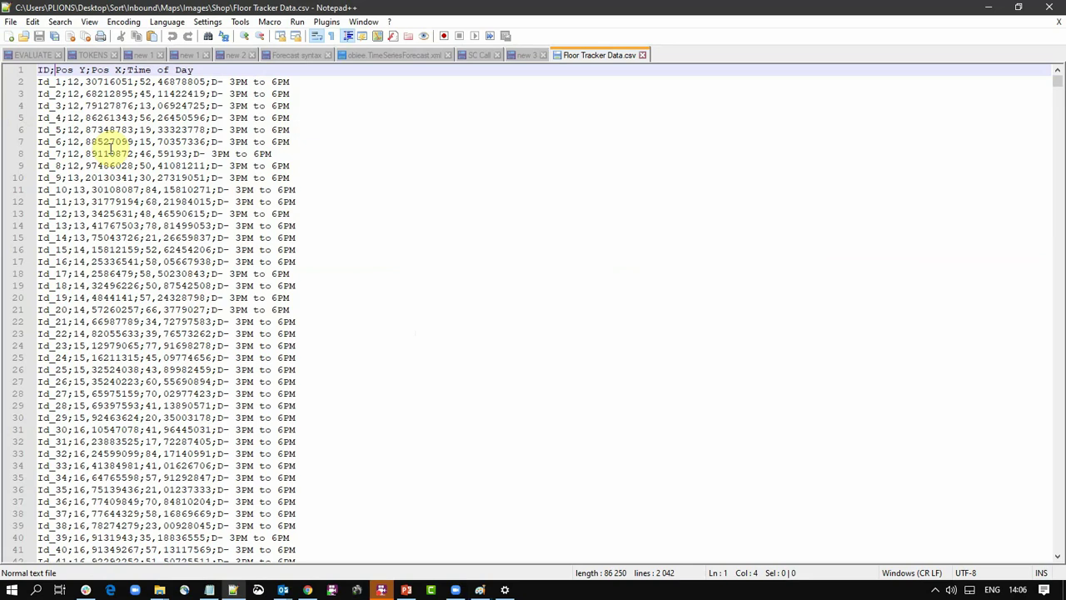
In Console > Maps, add supermarket.jpg as a new image background.
key("alt+Tab")
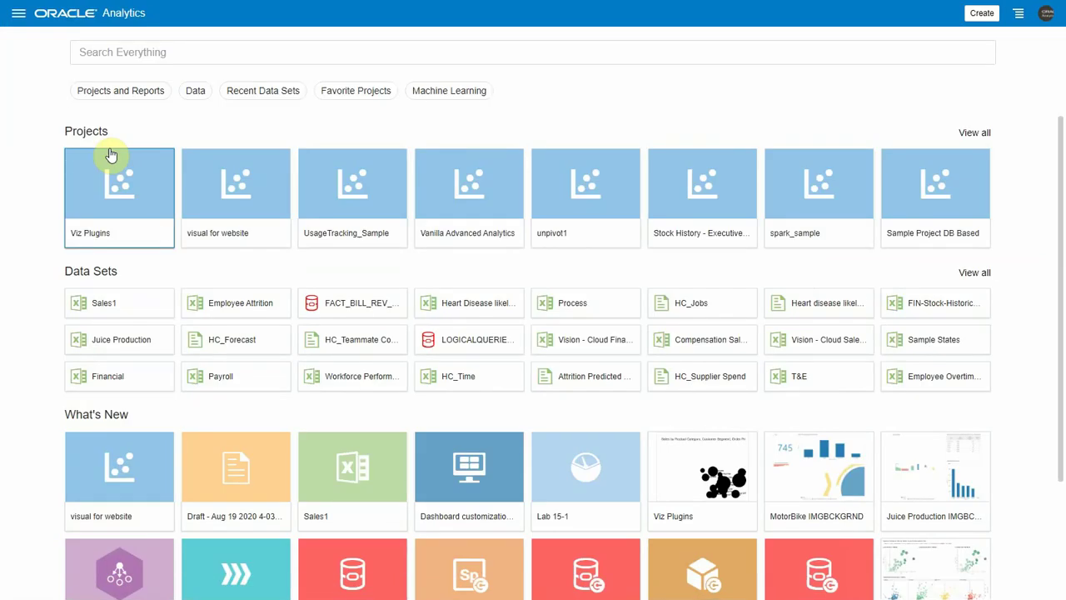
left_click(17, 13)
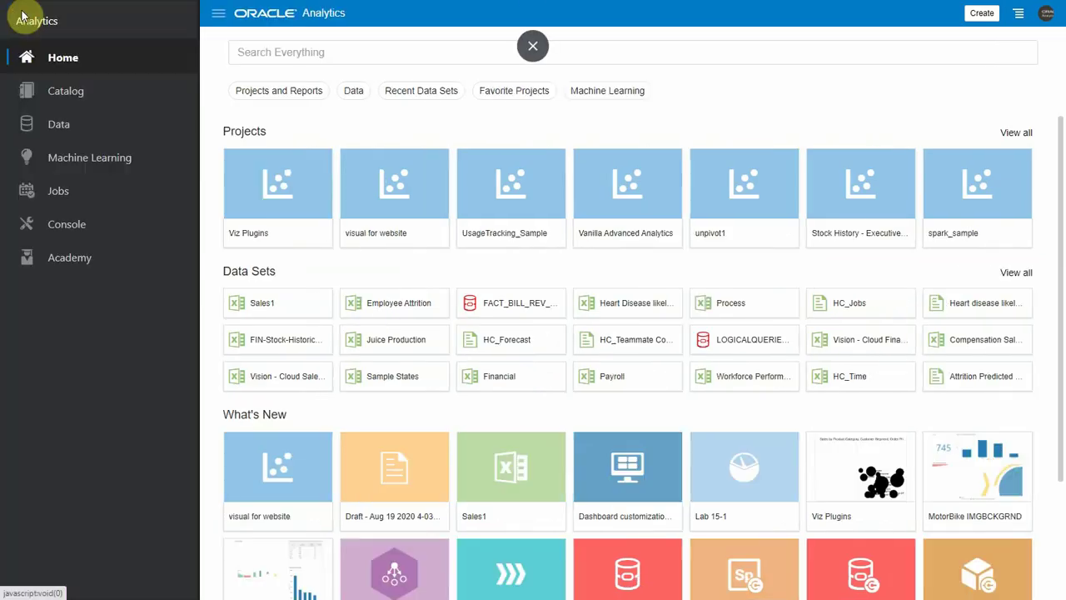
left_click(86, 230)
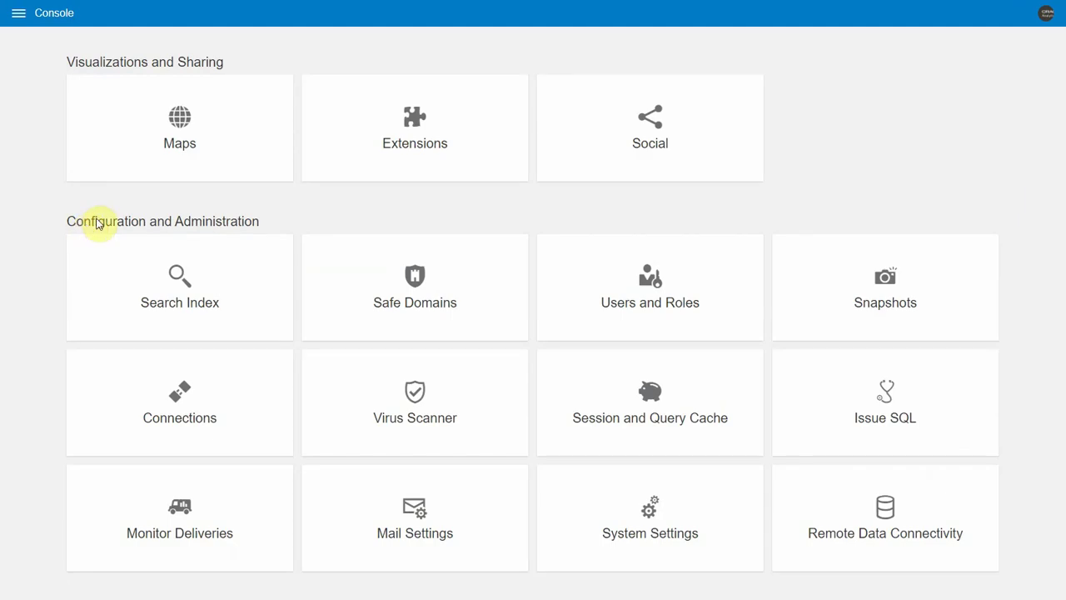
left_click(170, 148)
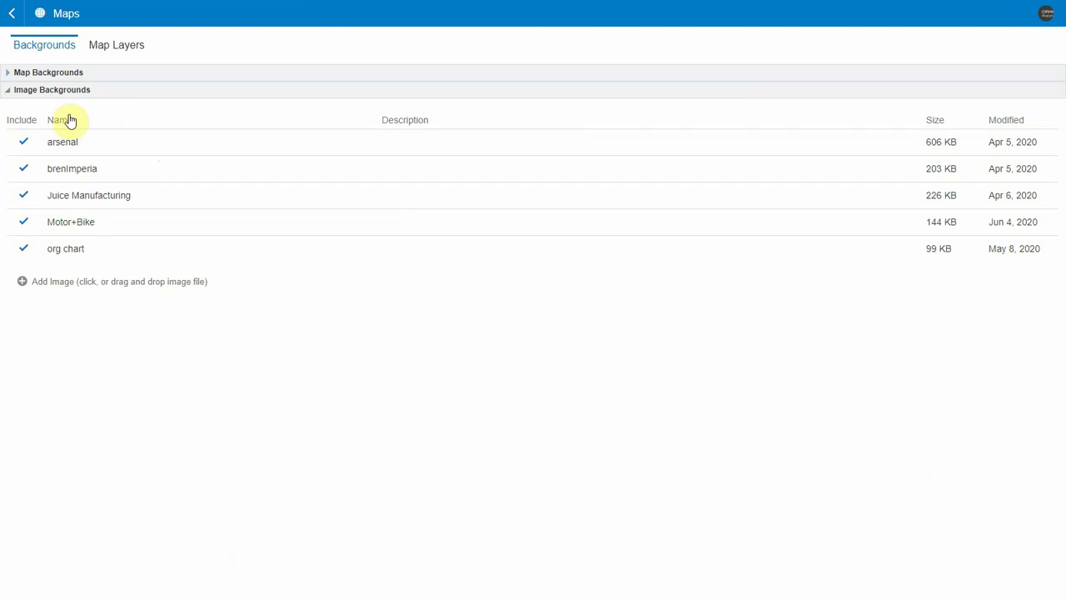
left_click(26, 283)
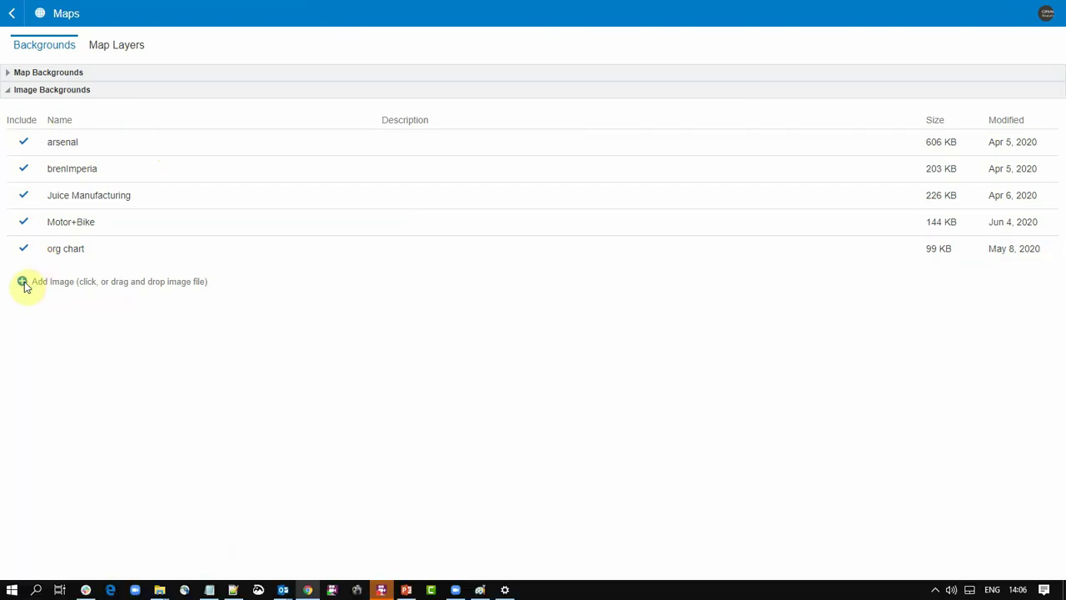
left_click(238, 125)
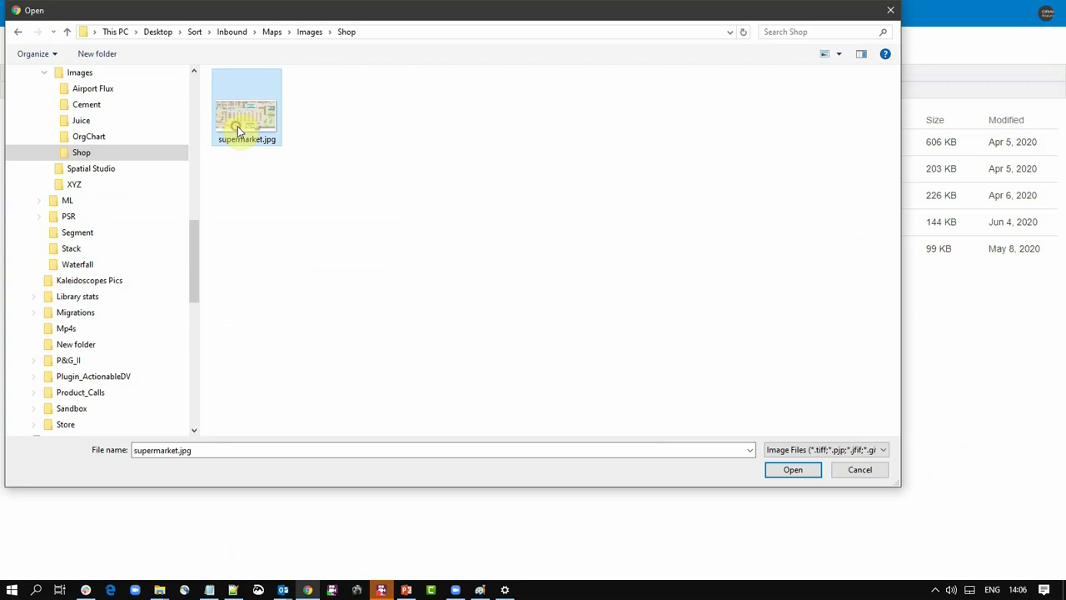
Upload the chosen supermarket.jpg and check it in the Preview tab.
left_click(772, 474)
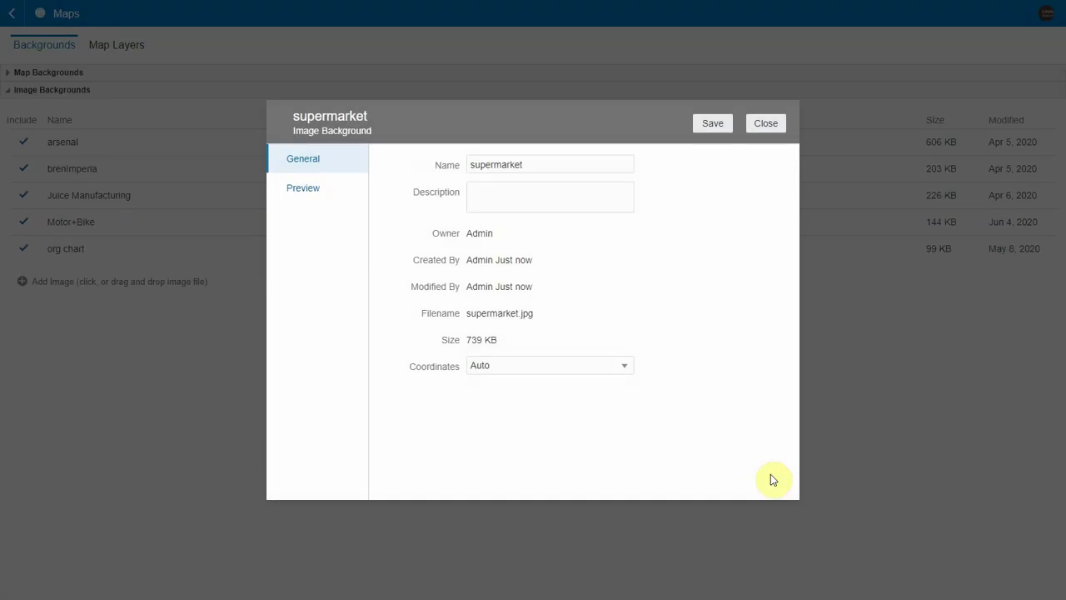
left_click(311, 191)
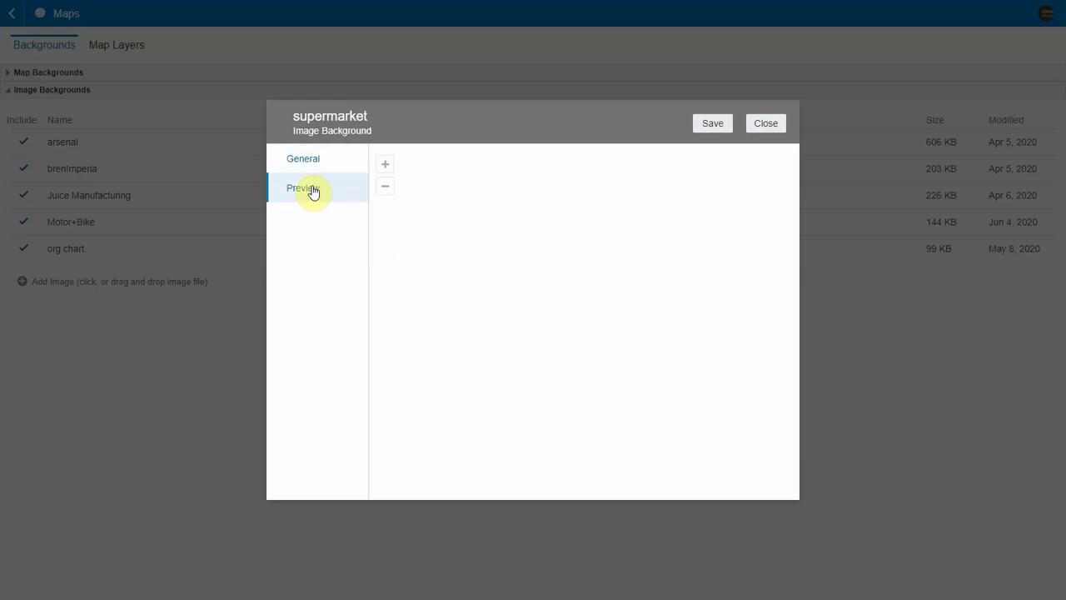
left_click(316, 167)
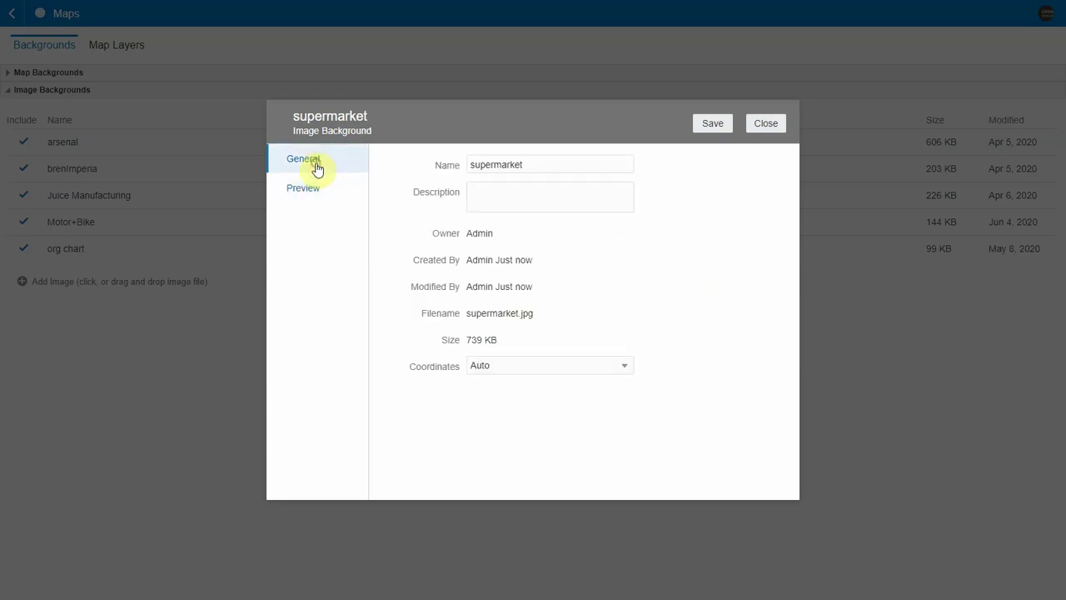
Switch coordinates to Custom (lat, long) with the first point at latitude 45, longitude 90.
left_click(577, 364)
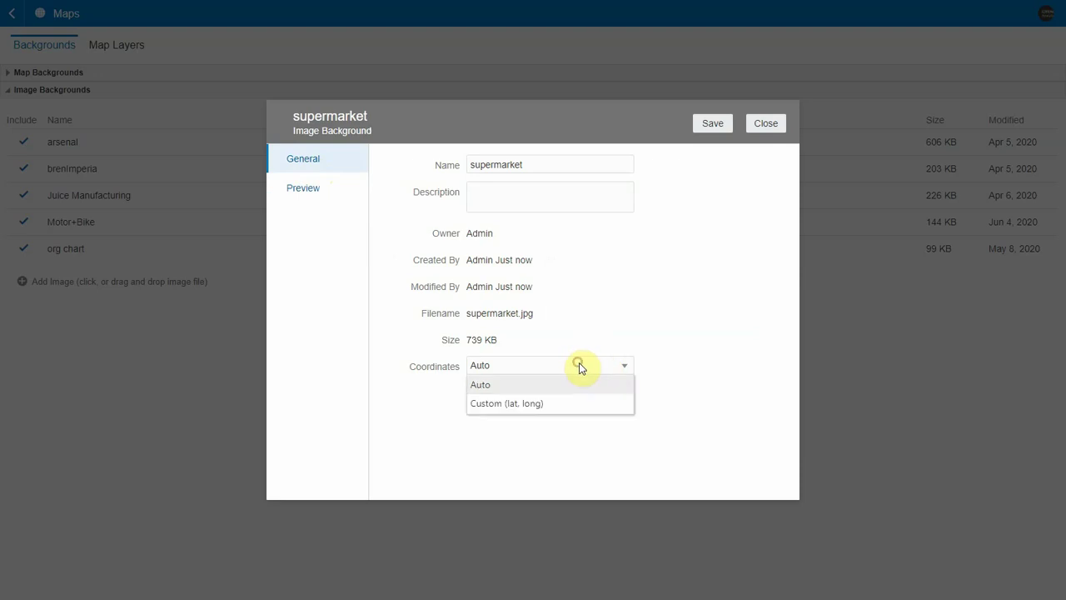
left_click(578, 408)
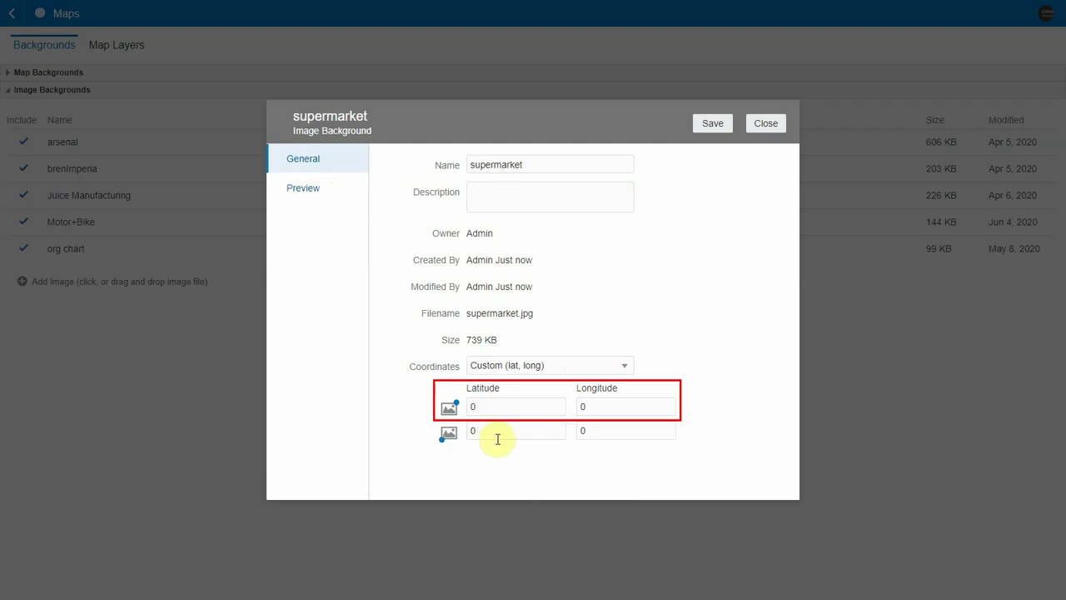
left_click(492, 410)
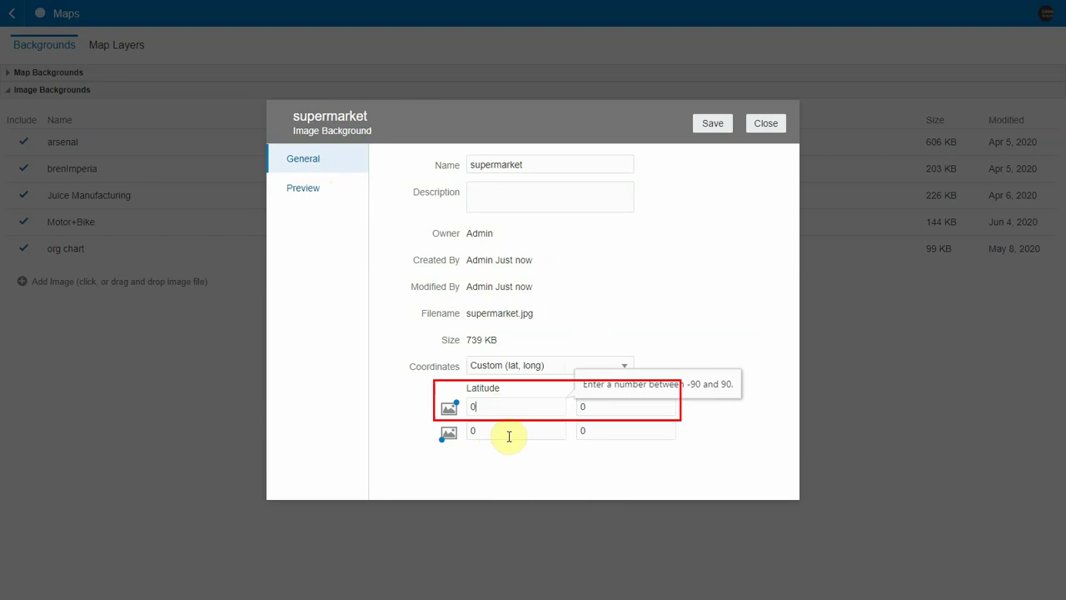
key("BackSpace")
type("45")
key("Tab")
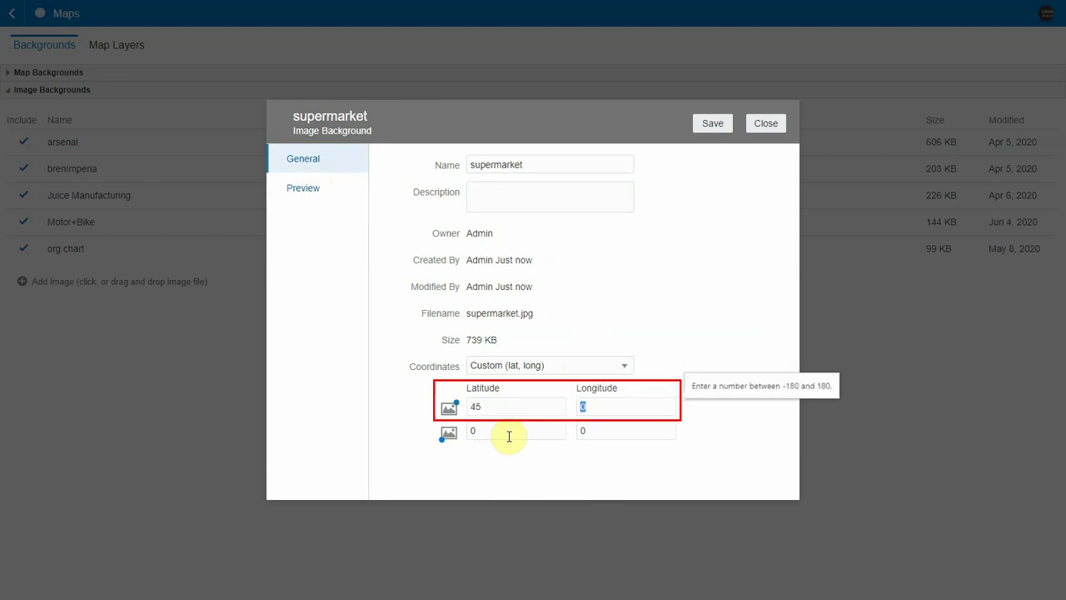
type("90")
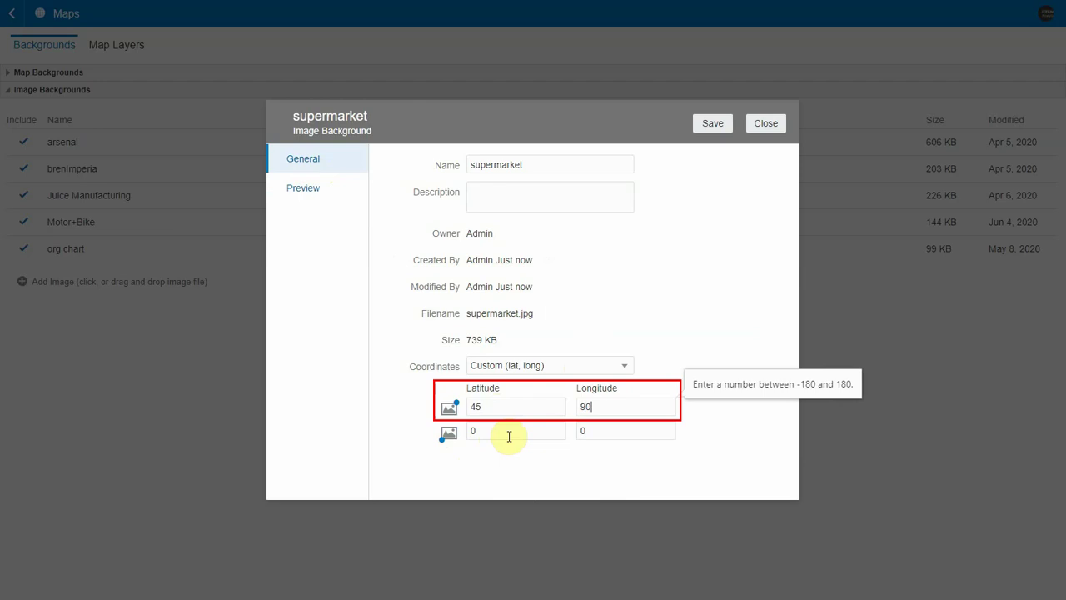
left_click(708, 452)
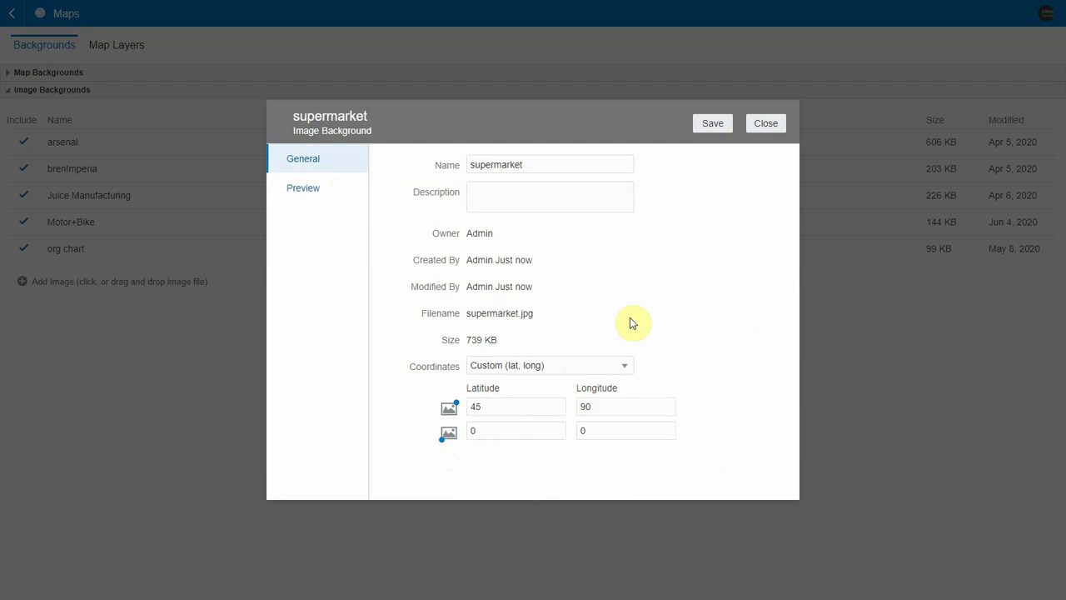
Save the supermarket background, then create a new data set from Data > Create > Data Set.
left_click(713, 127)
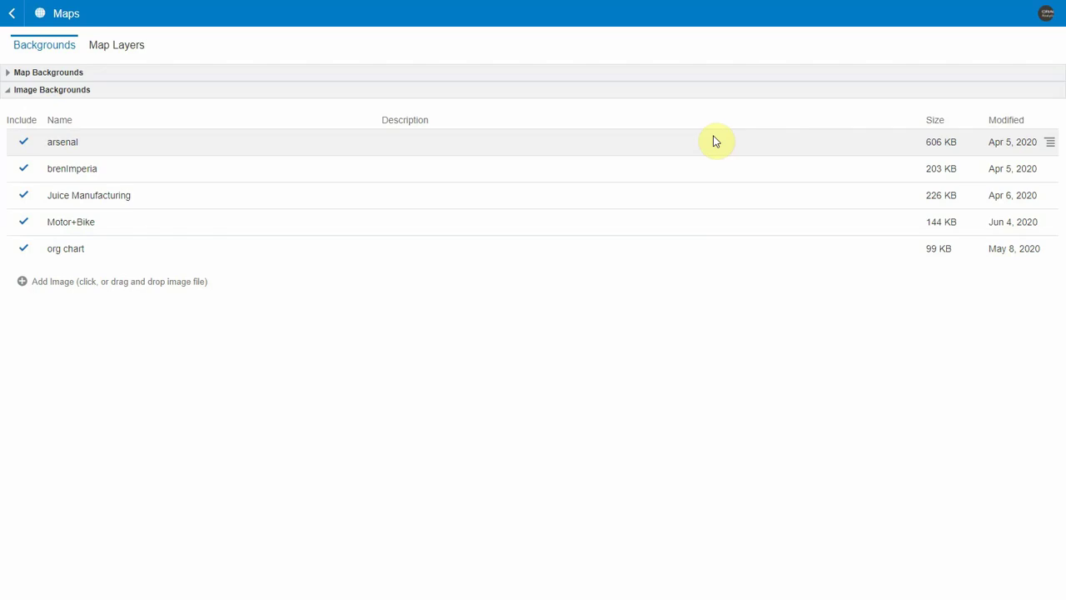
left_click(15, 19)
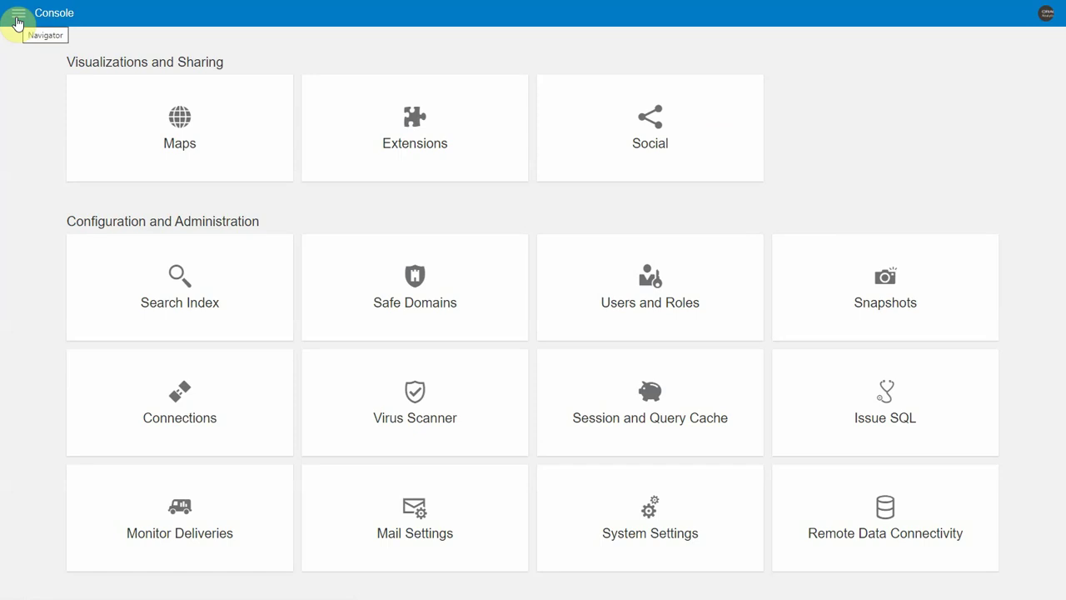
left_click(17, 14)
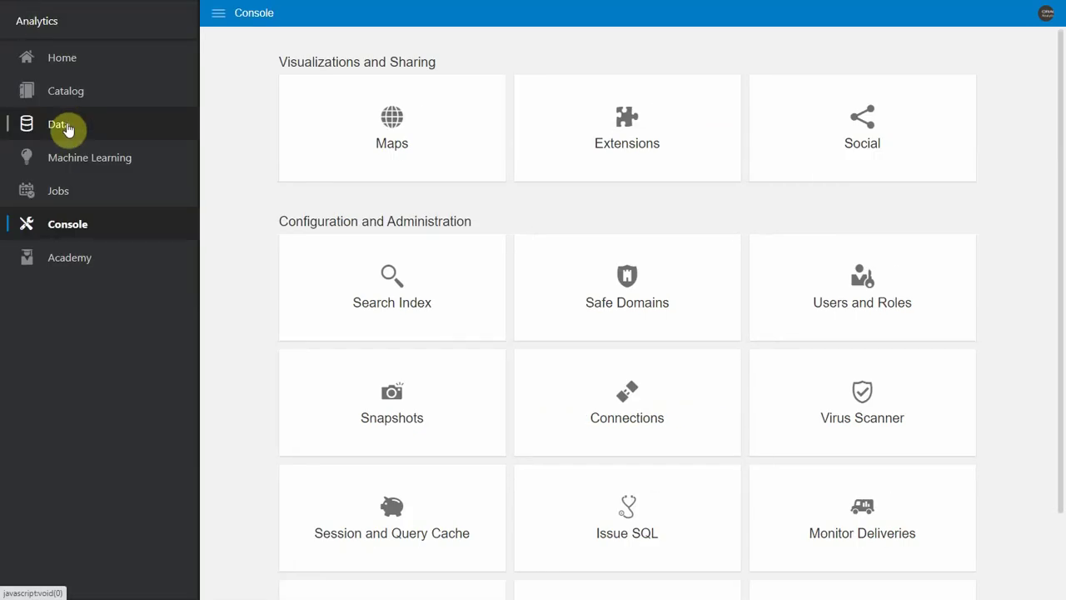
left_click(67, 129)
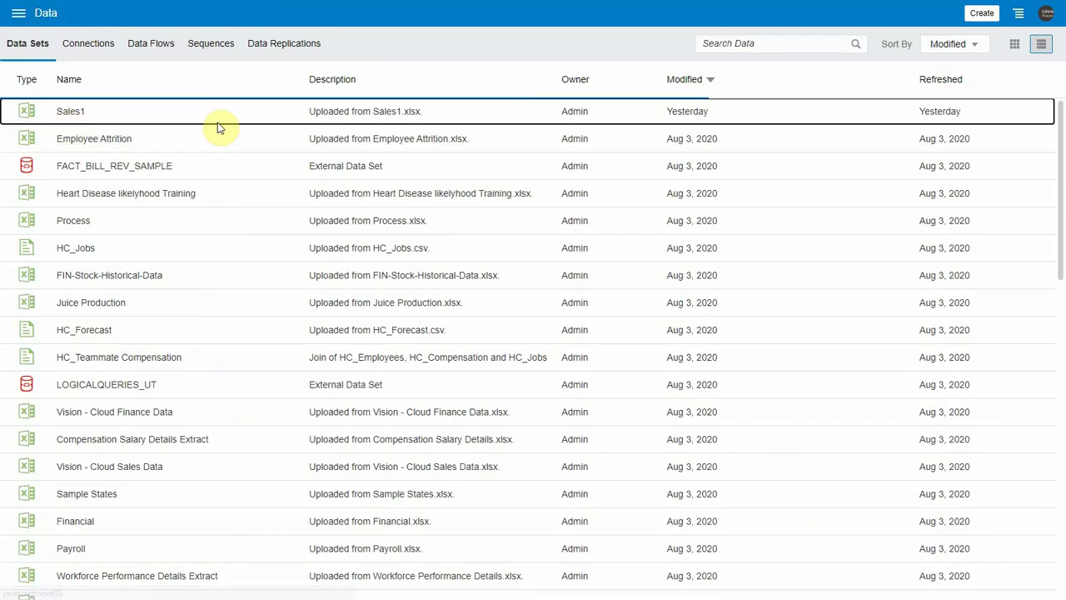
left_click(982, 15)
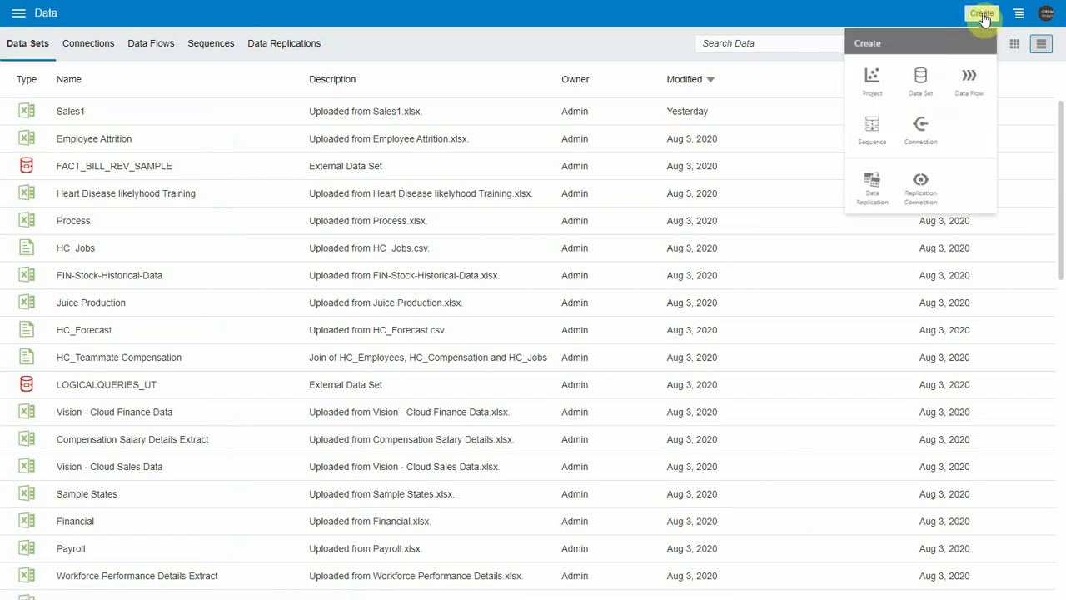
left_click(919, 77)
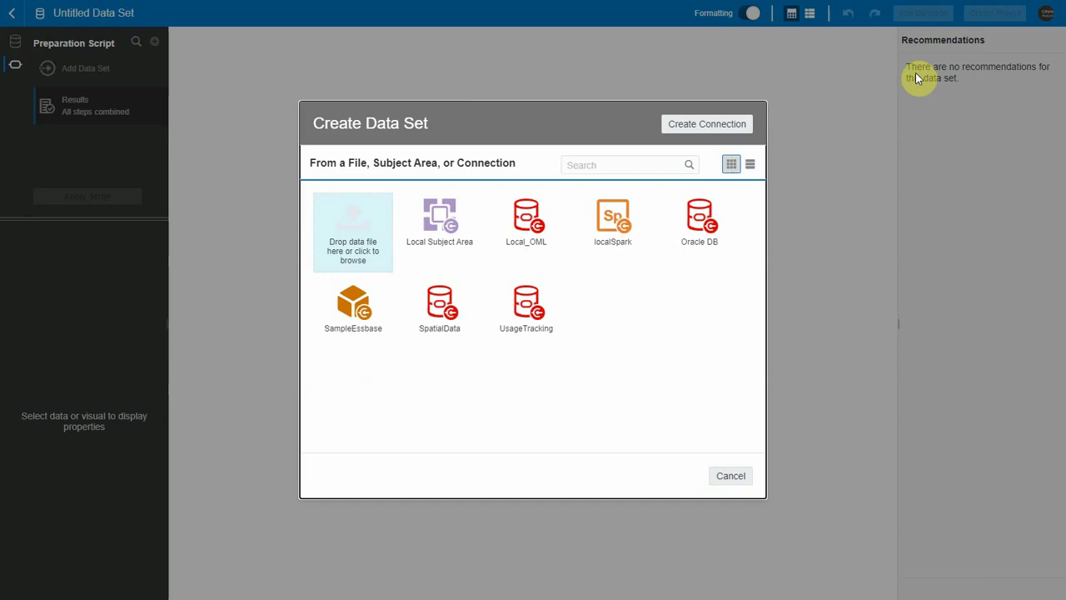
Upload Floor Tracker Data.csv as the new data set's source file.
left_click(367, 252)
left_click(247, 116)
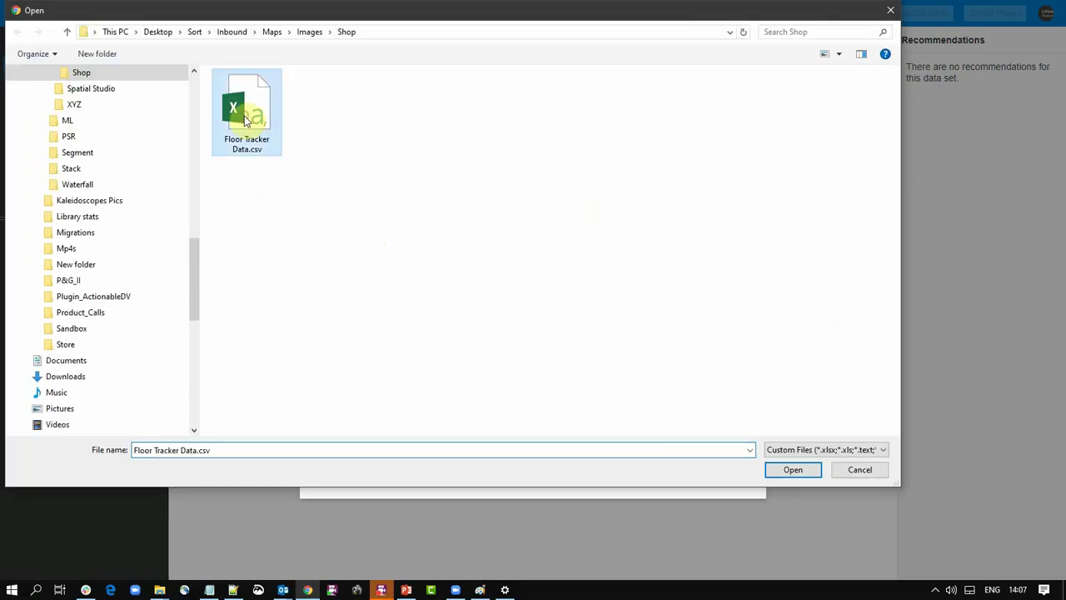
left_click(793, 469)
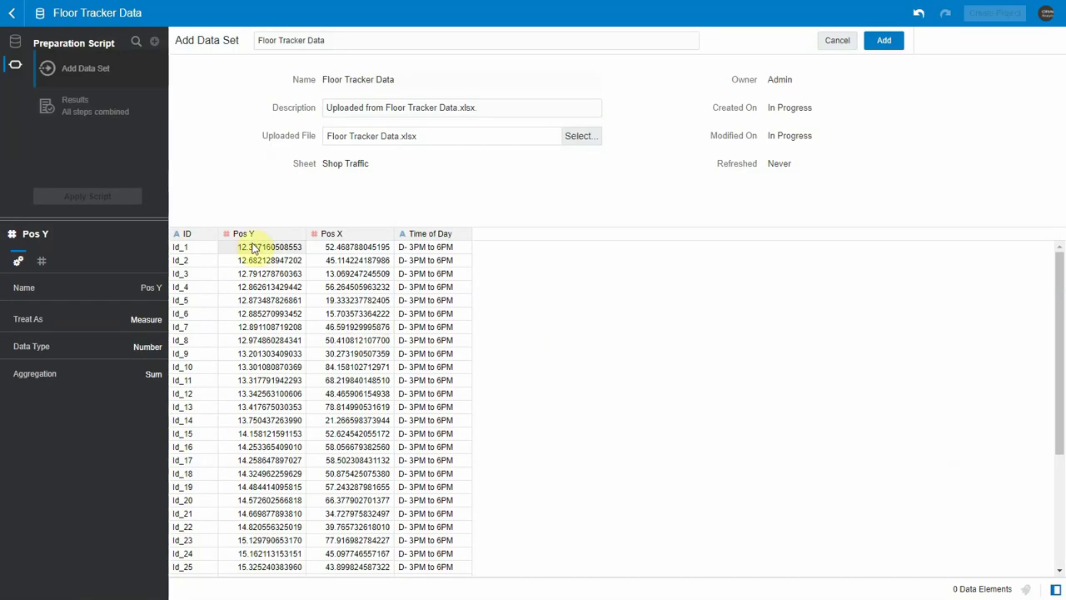
Set Pos Y and Pos X to be treated as attributes and add the data set.
left_click(146, 328)
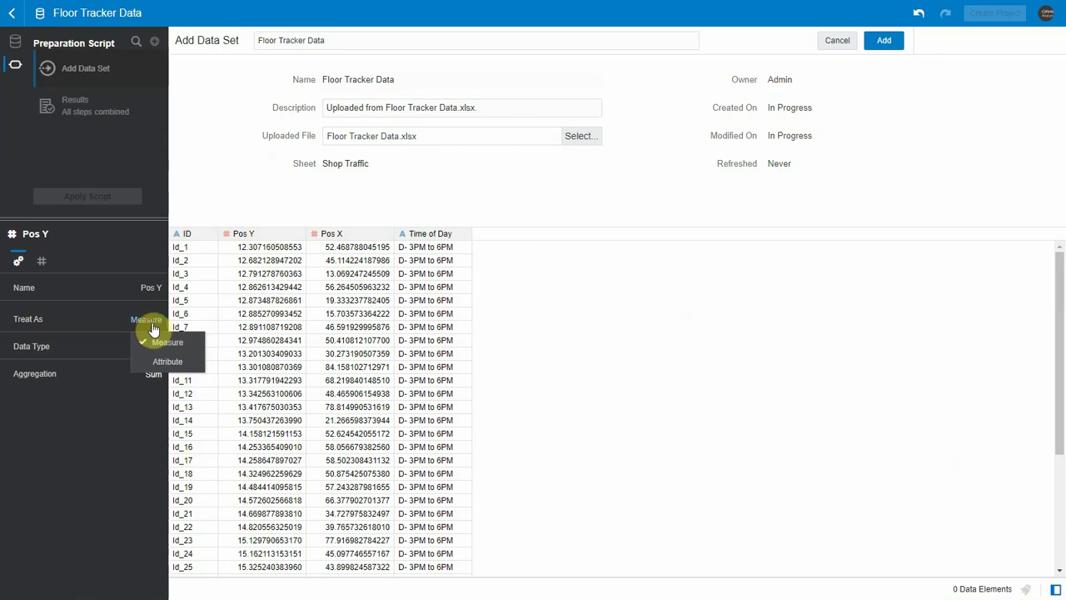
left_click(154, 354)
left_click(344, 236)
left_click(148, 319)
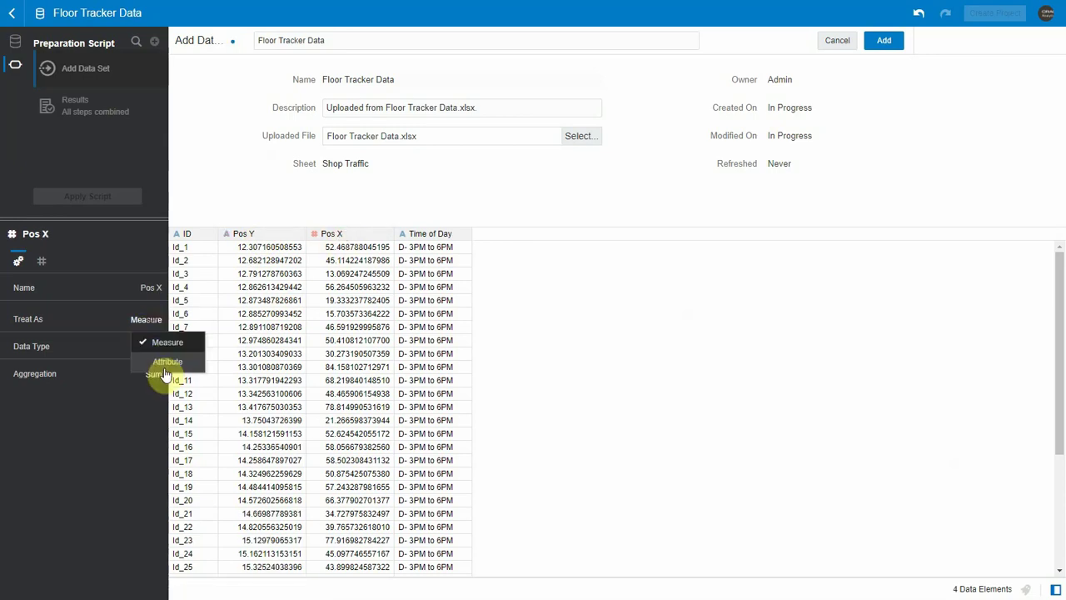
left_click(163, 364)
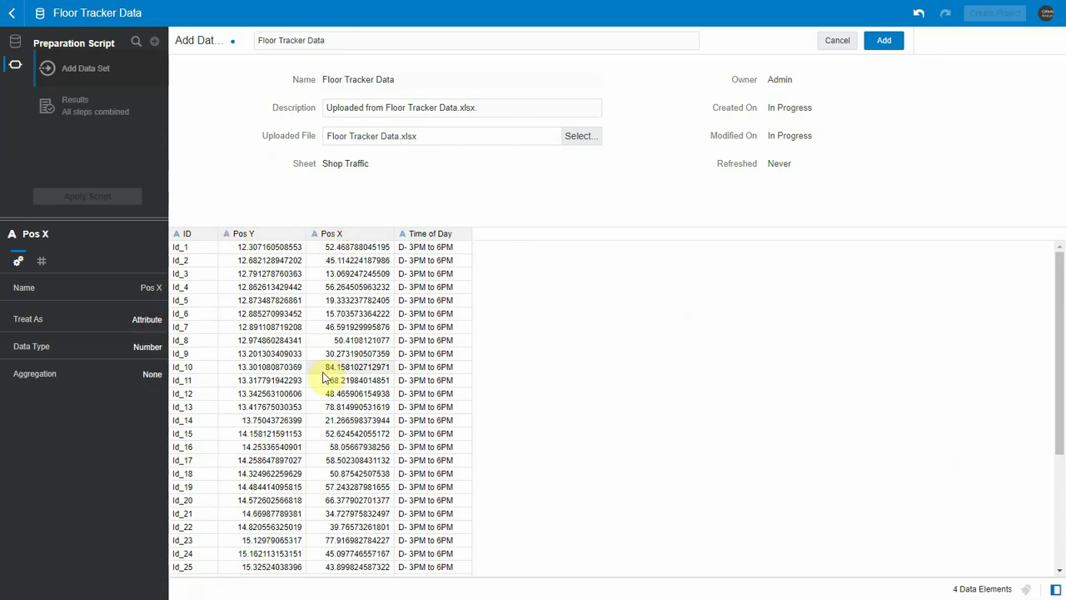
left_click(884, 40)
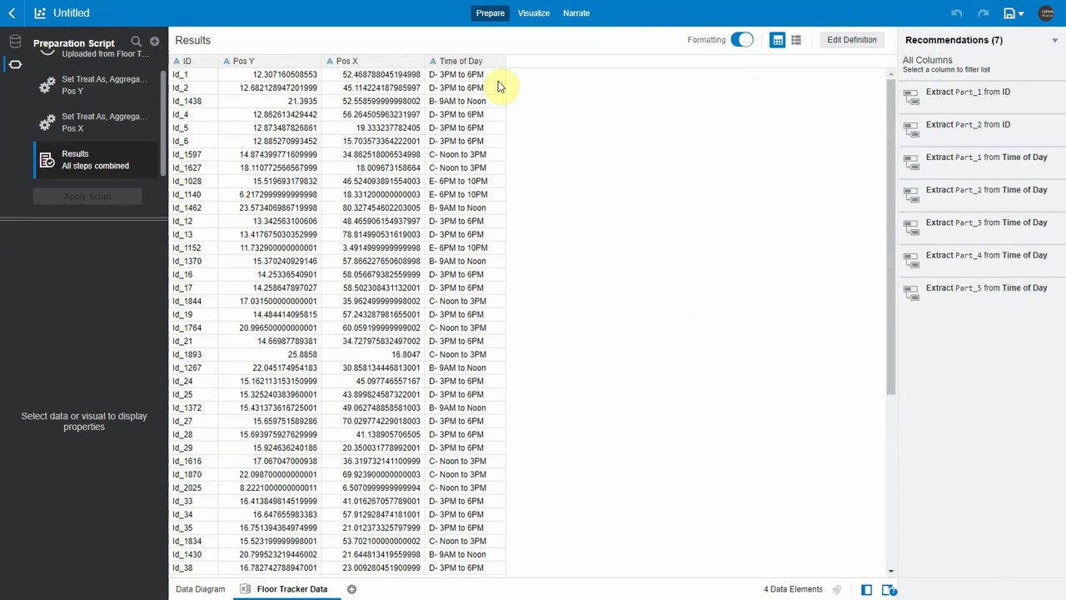
Set ID's aggregation to Count, apply the script, and move to the Visualize canvas.
left_click(191, 63)
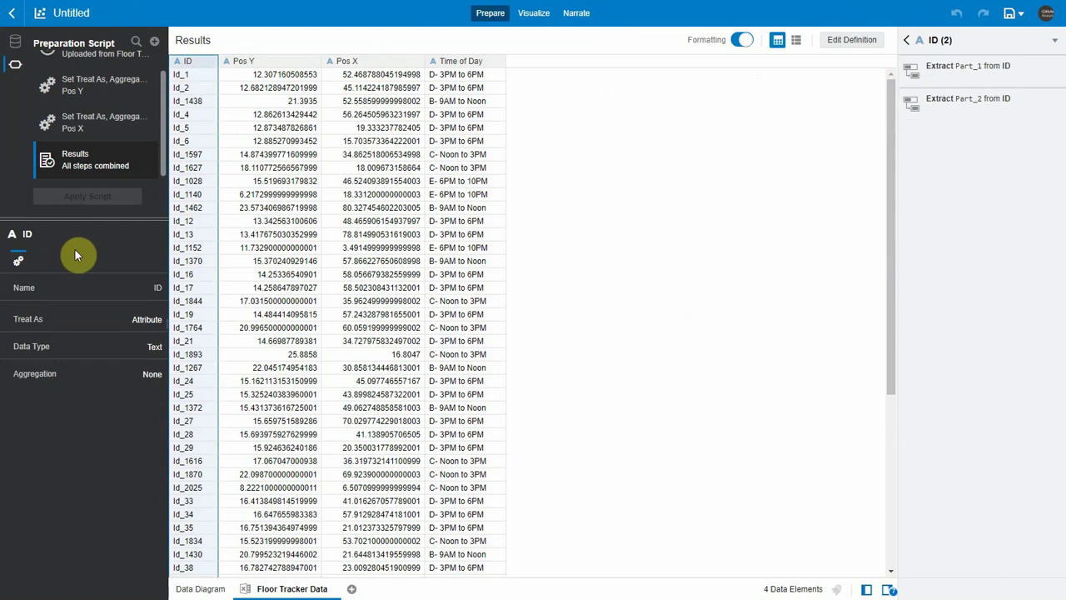
left_click(152, 374)
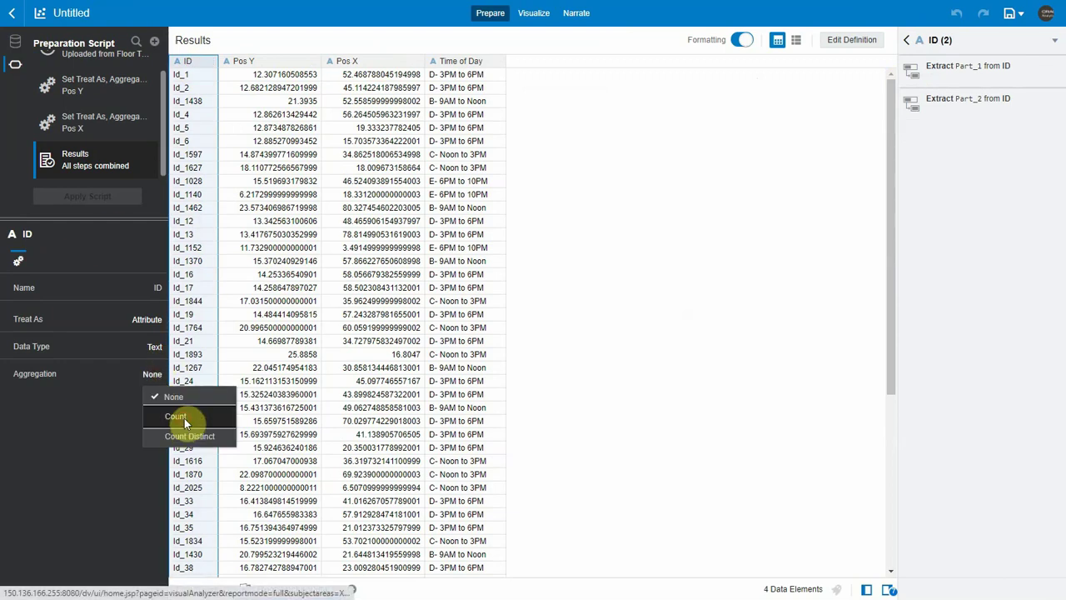
left_click(179, 416)
left_click(72, 196)
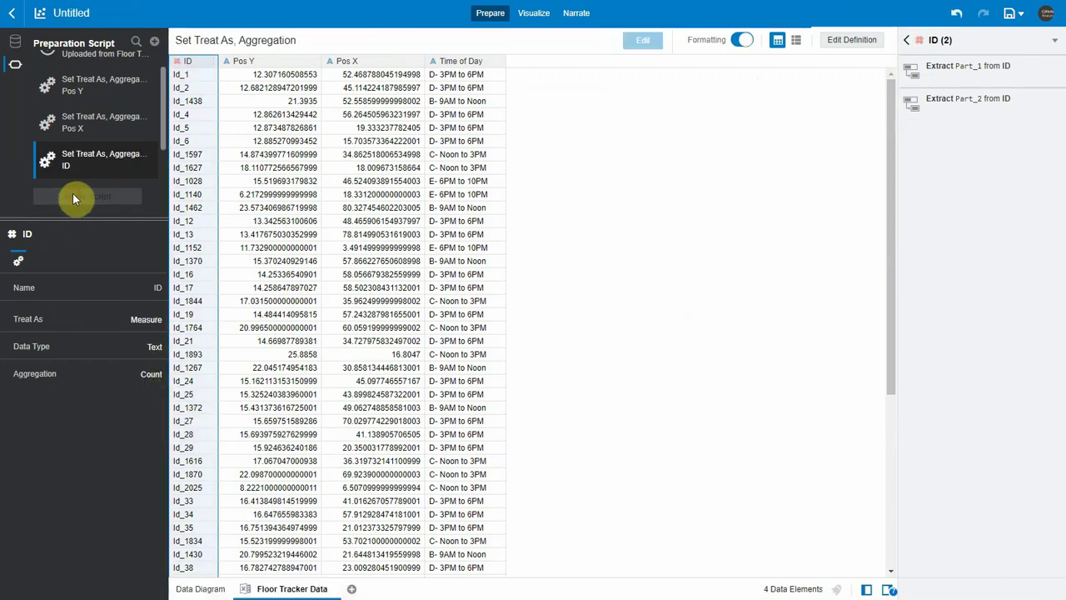
left_click(534, 13)
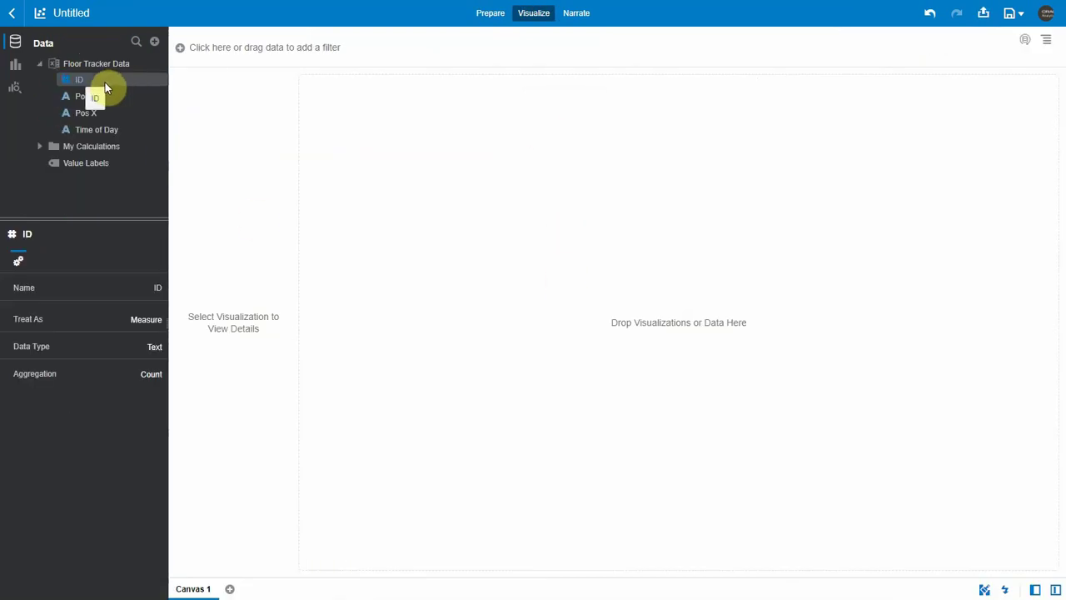
Add a 2,040 ID count tile and a map of Pos Y and Pos X with Pos X as Location.
double_click(105, 83)
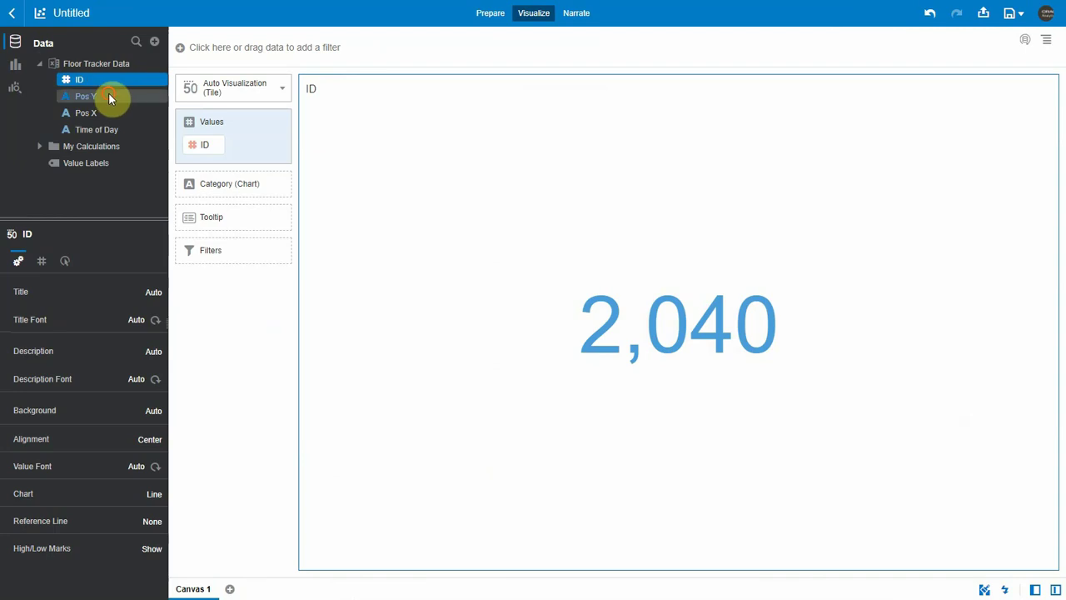
left_click(107, 95)
left_click(91, 111, "ctrl")
right_click(90, 113)
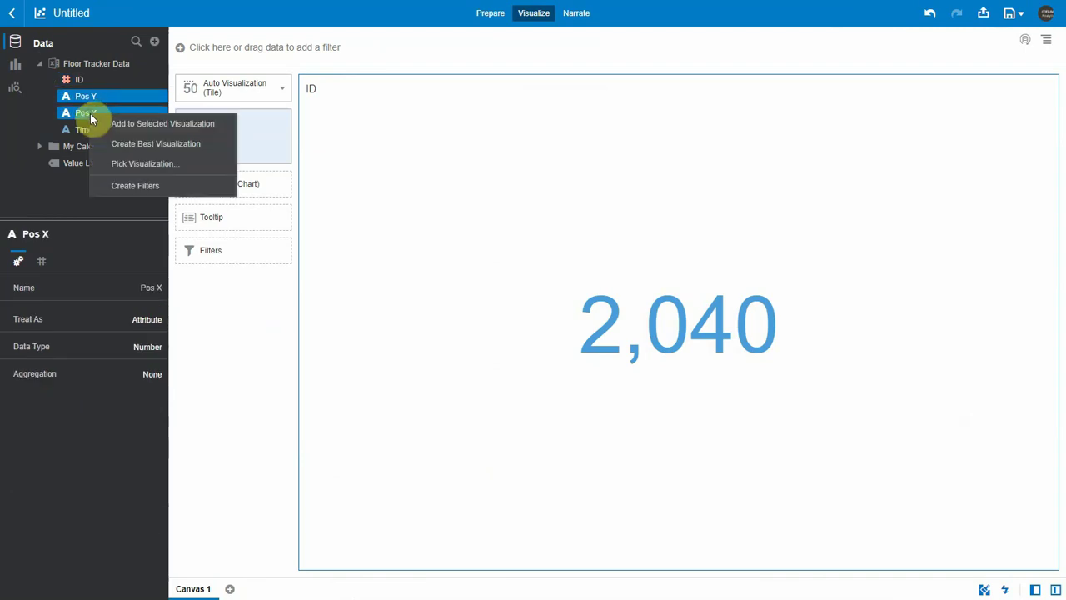
left_click(160, 175)
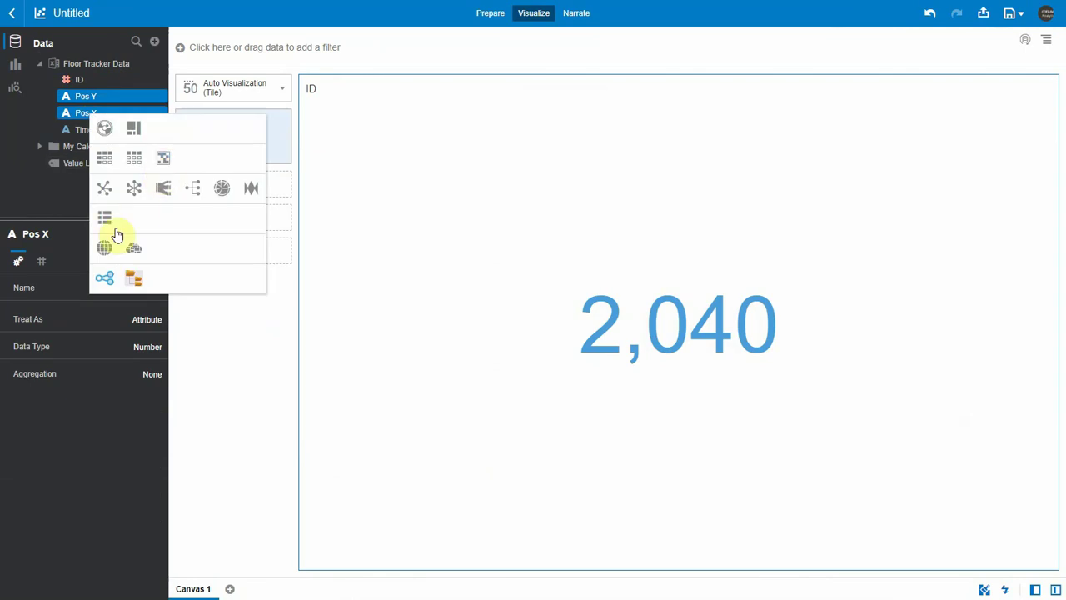
left_click(105, 250)
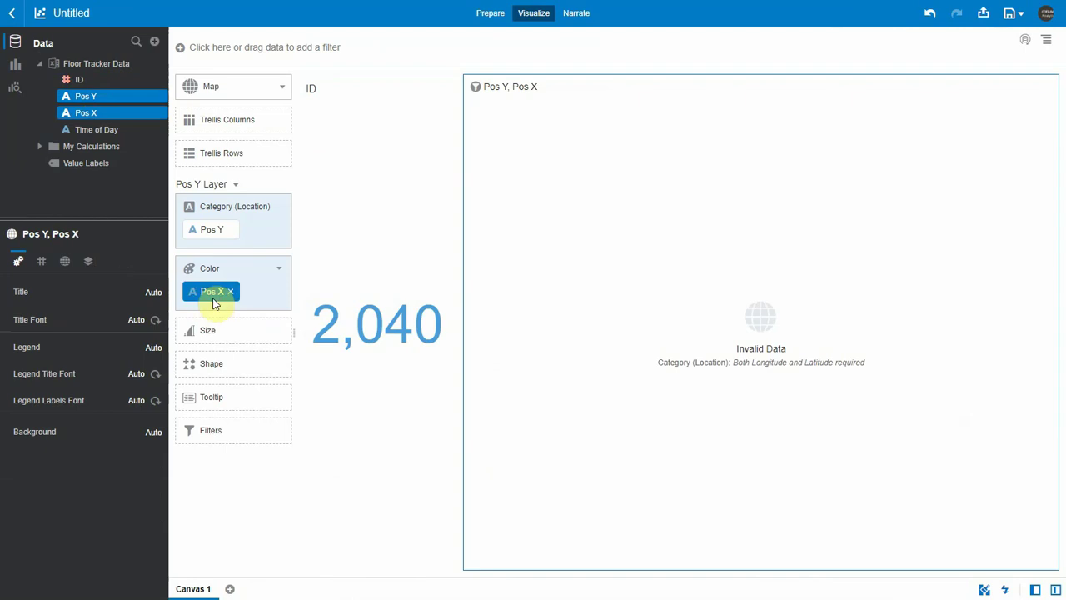
left_click_drag(213, 292, 226, 241)
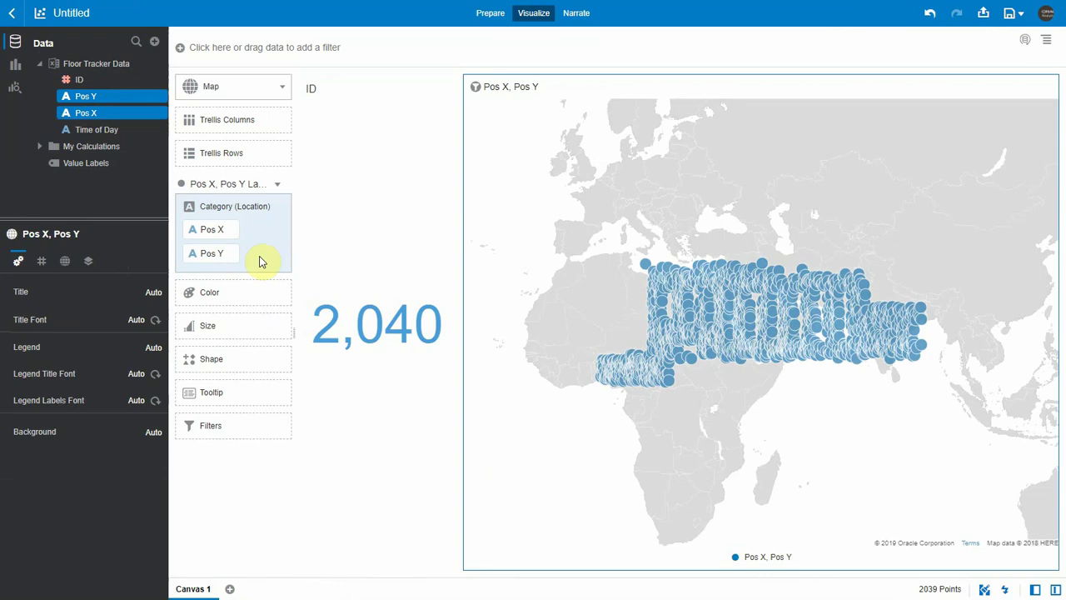
Set the map's Background Map to supermarket, then select the ID count tile's options.
left_click(66, 264)
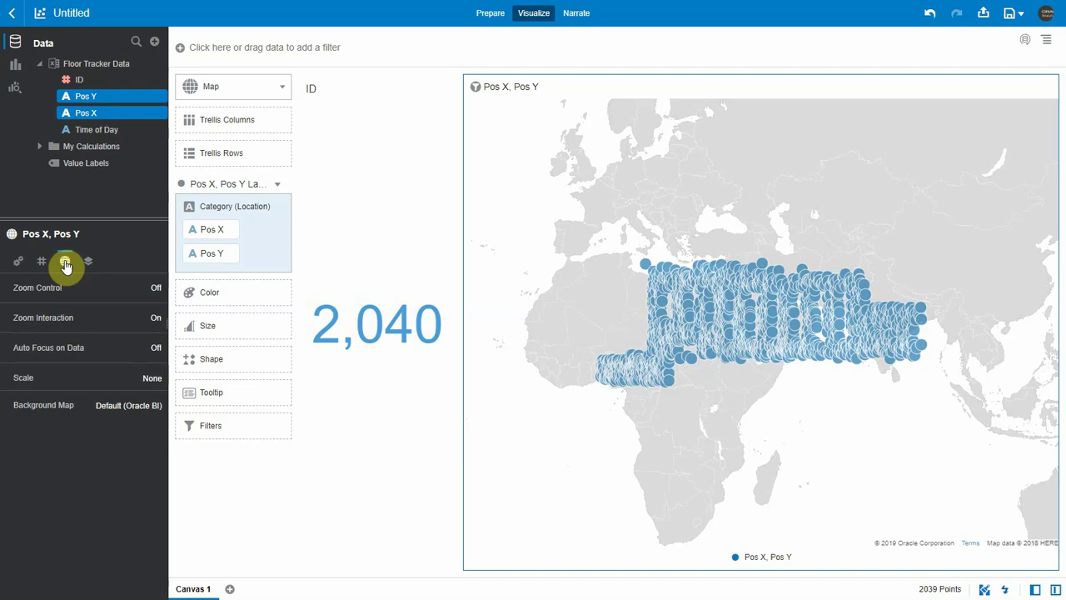
left_click(129, 408)
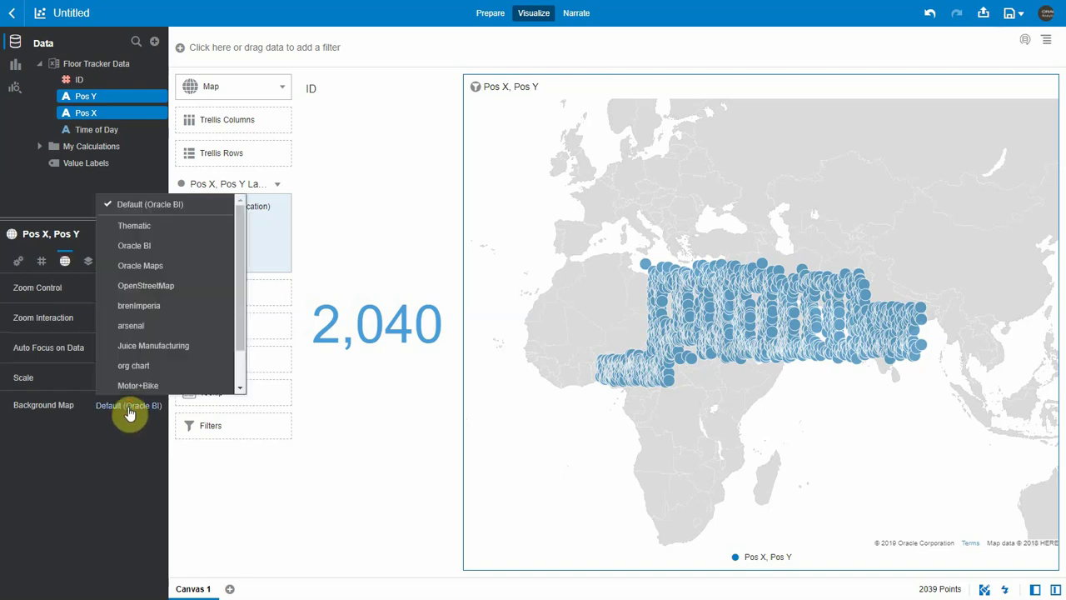
scroll(157, 371, "down", 2)
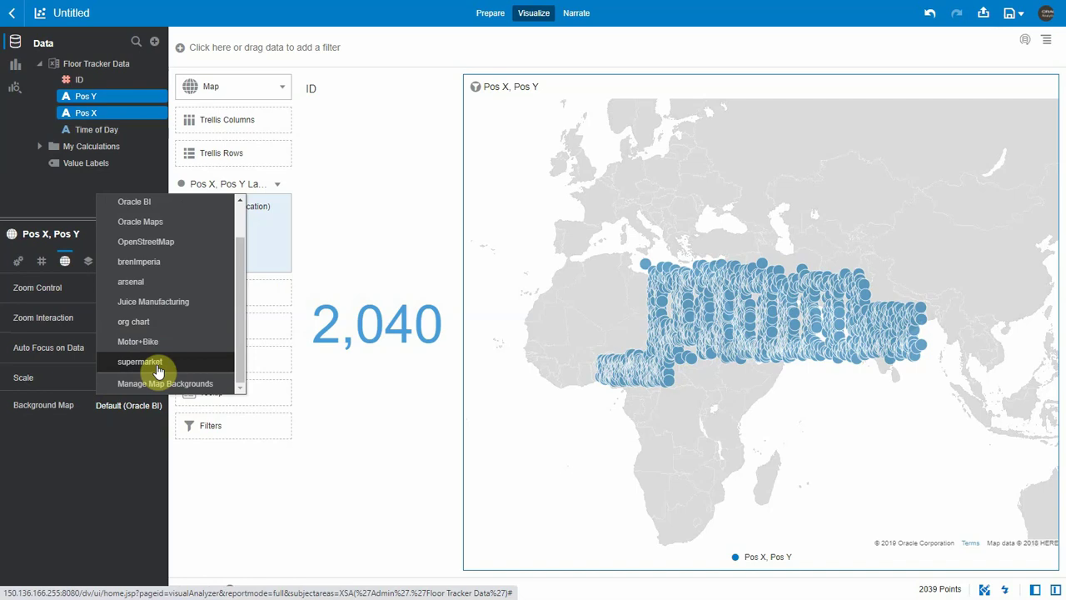
left_click(140, 361)
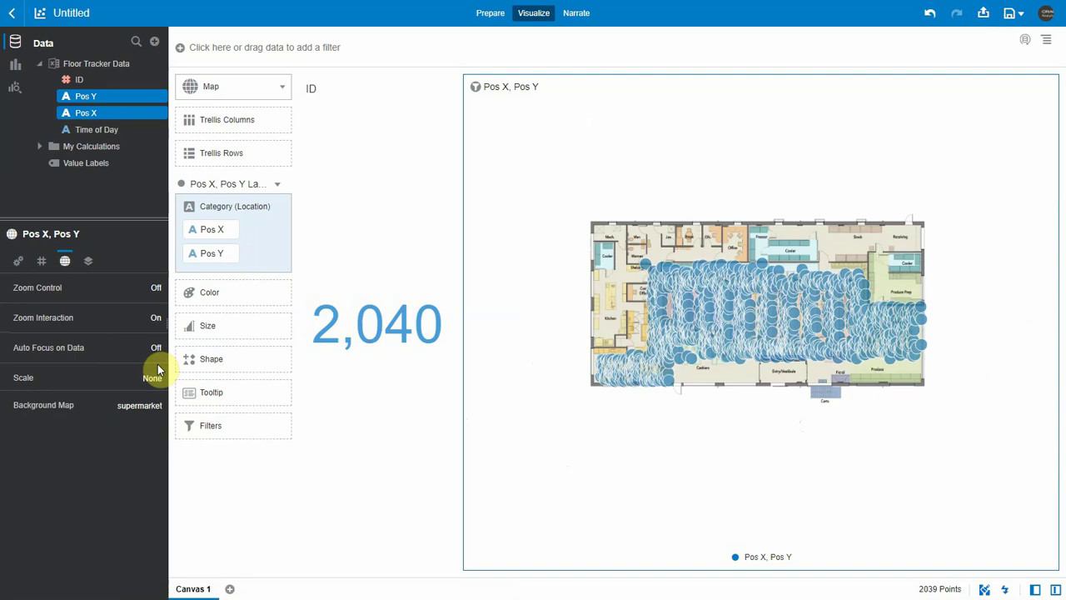
left_click(399, 253)
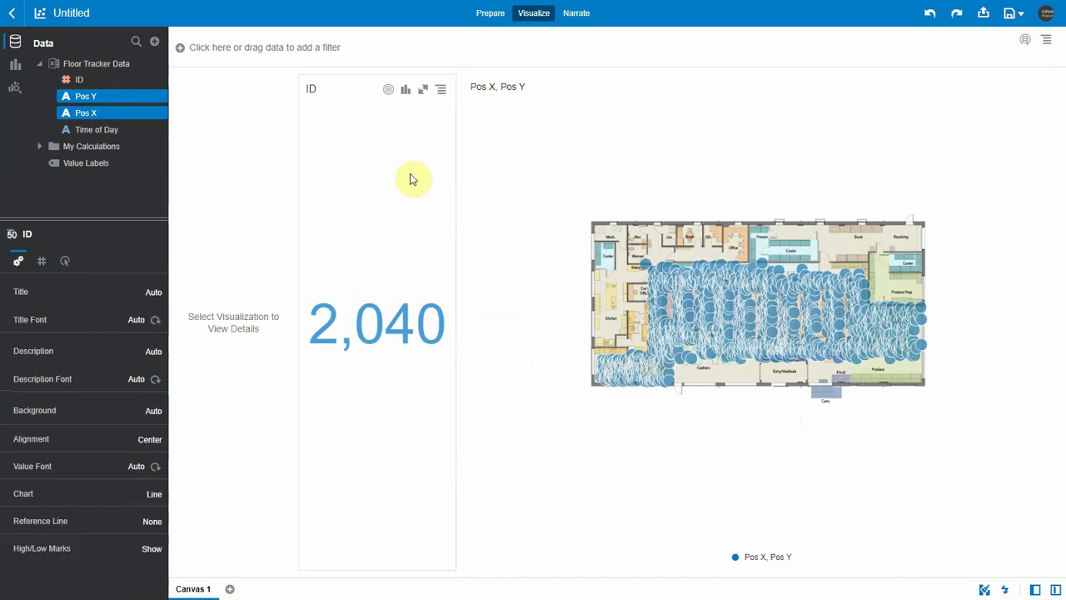
left_click(442, 92)
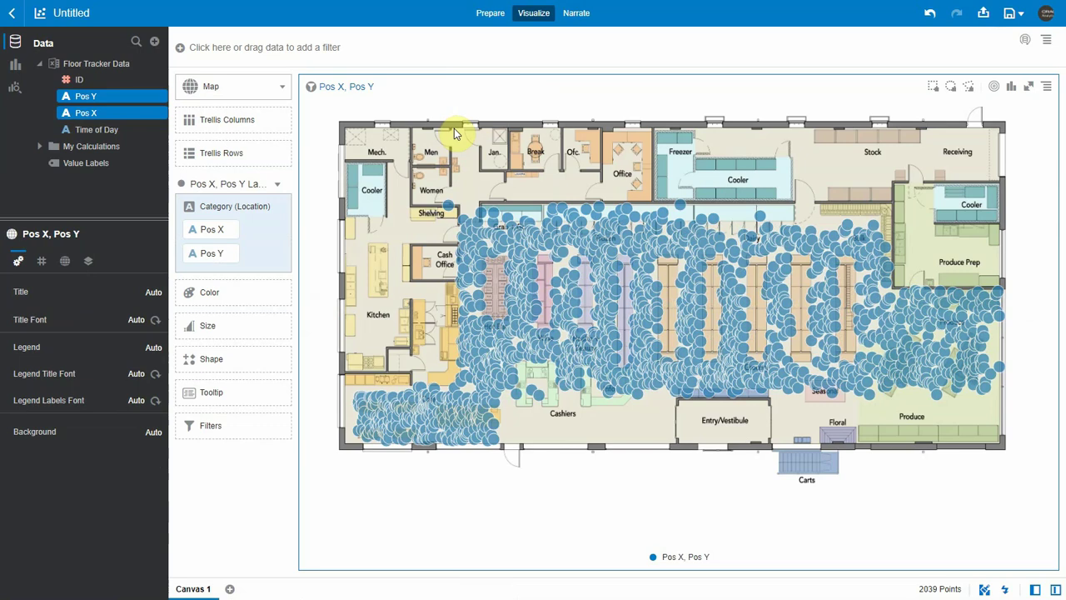
Change the map's data layer type to Cluster, then to Heatmap.
left_click(89, 263)
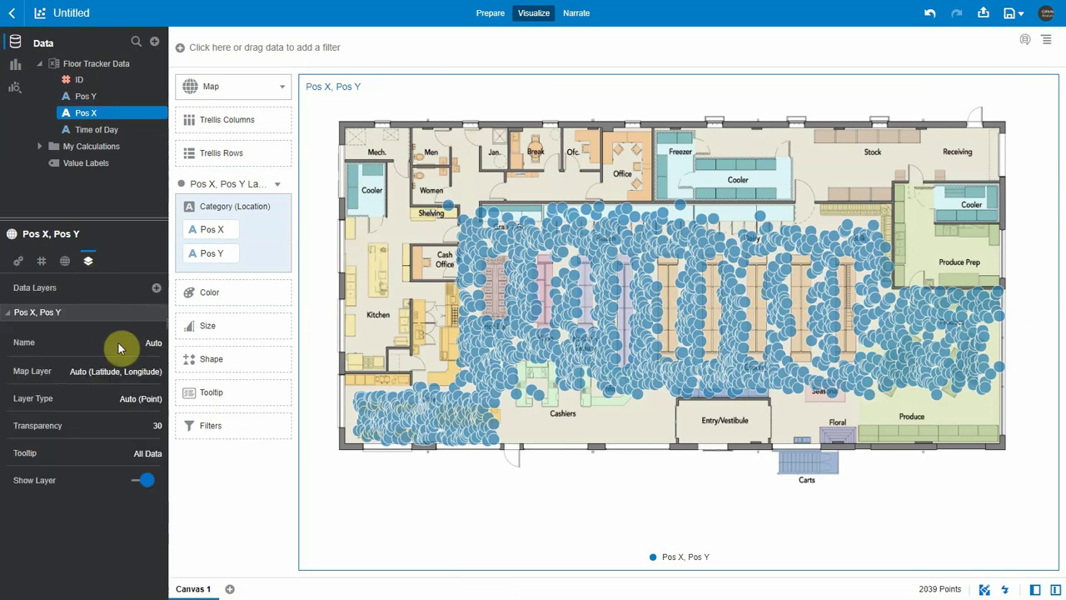
left_click(153, 402)
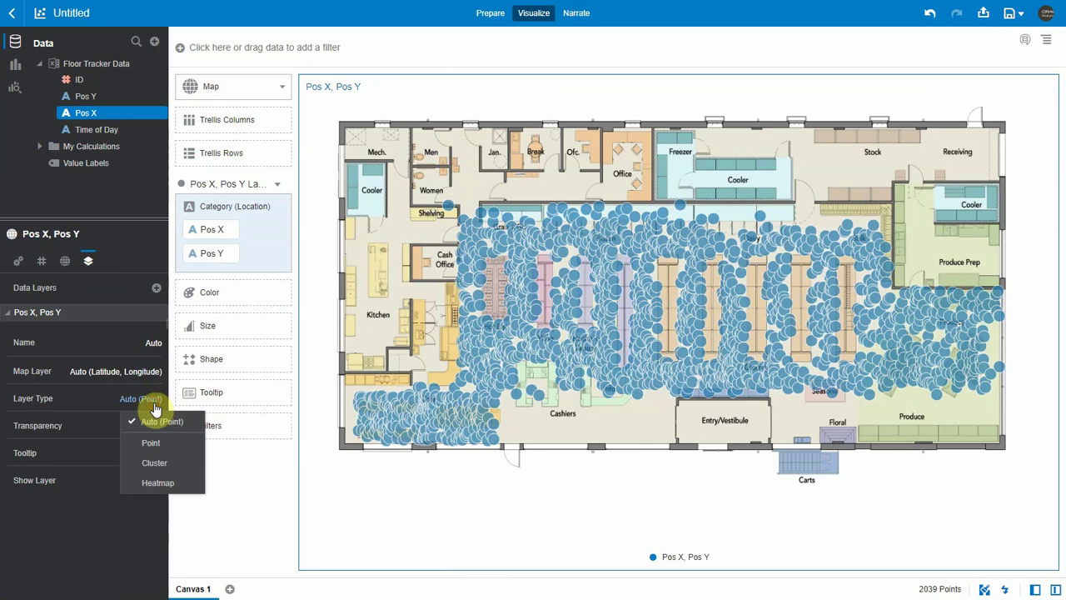
left_click(155, 463)
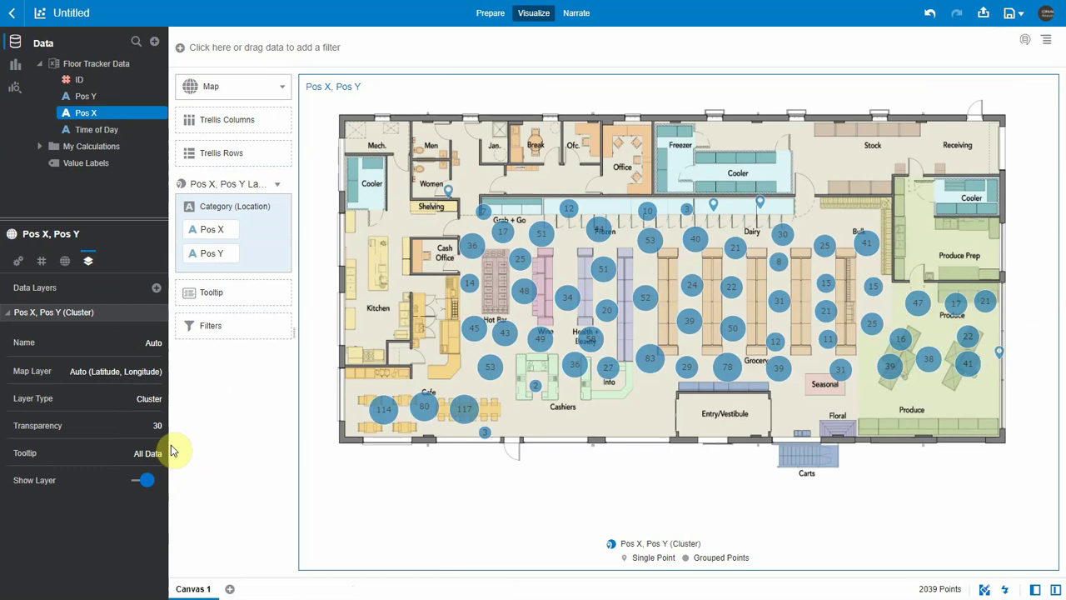
left_click(149, 400)
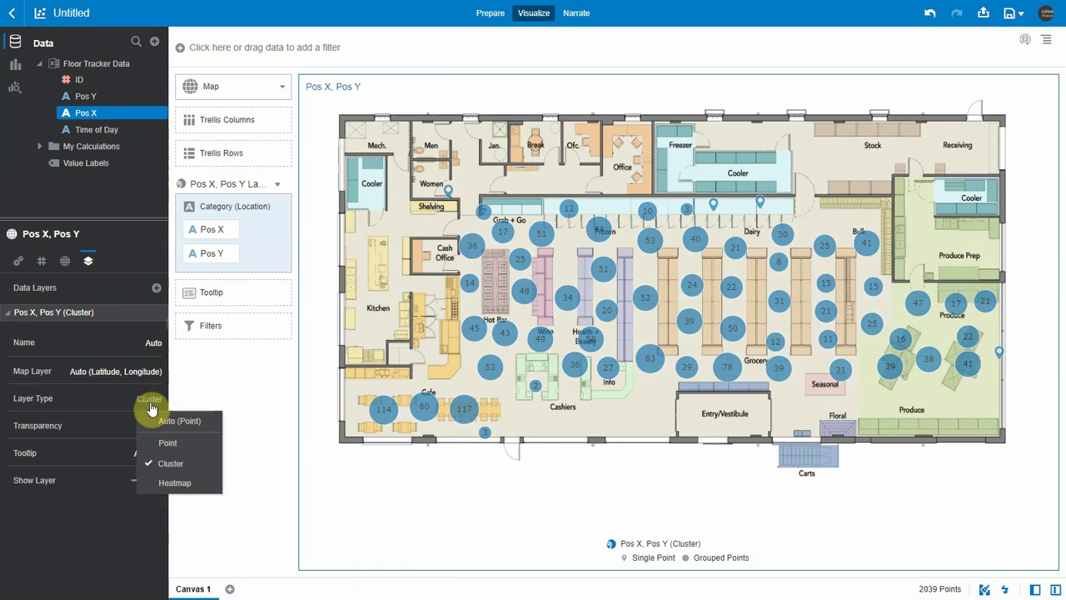
left_click(173, 483)
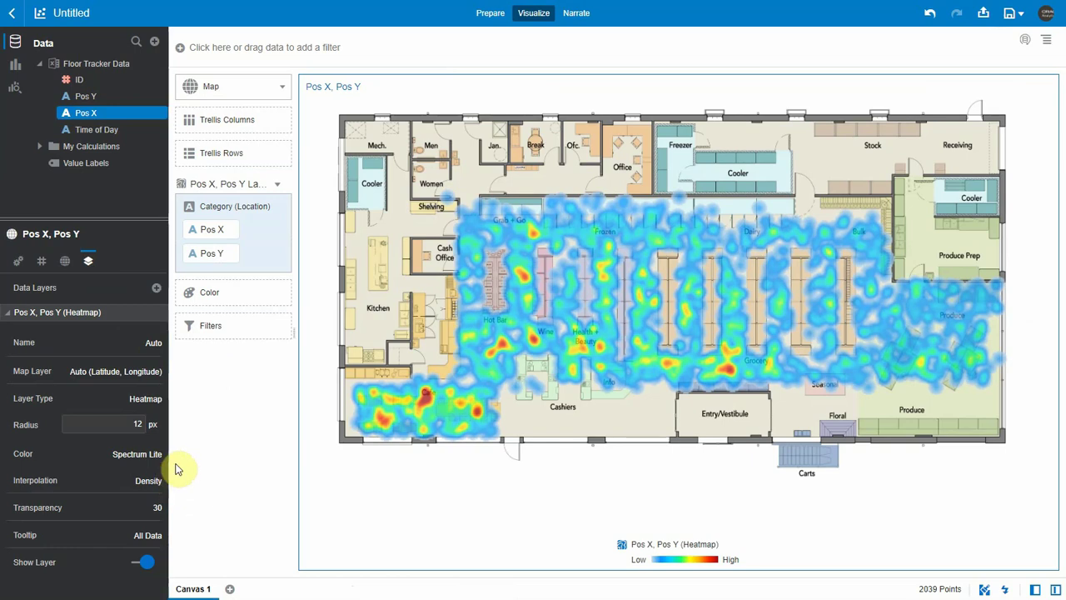
Chart ID count by Time of Day as horizontal bars and widen the map beside it.
left_click_drag(79, 79, 82, 83)
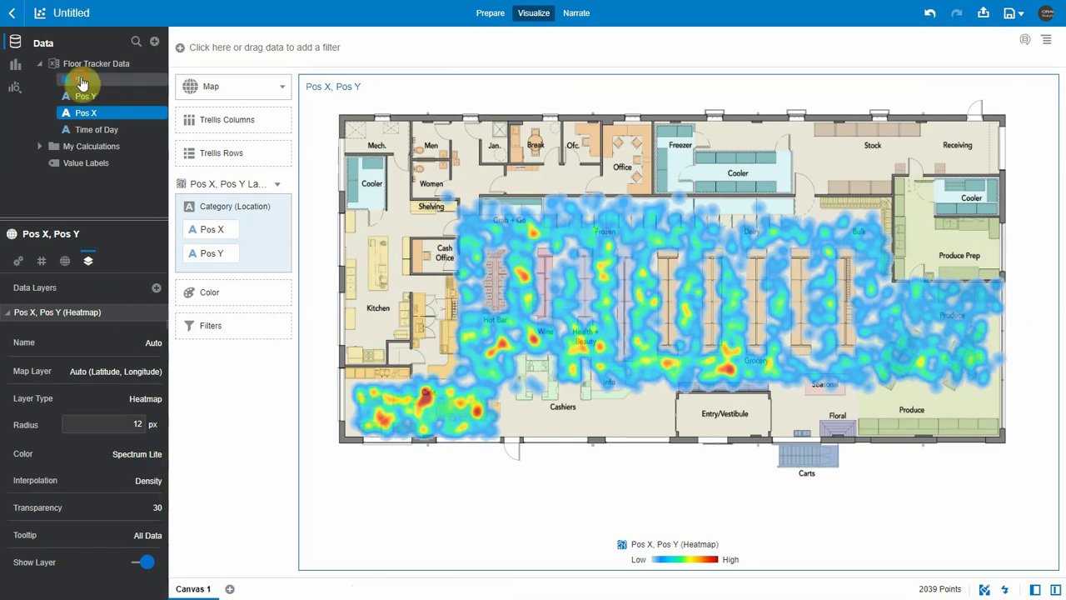
left_click(105, 131, "ctrl")
right_click(105, 131)
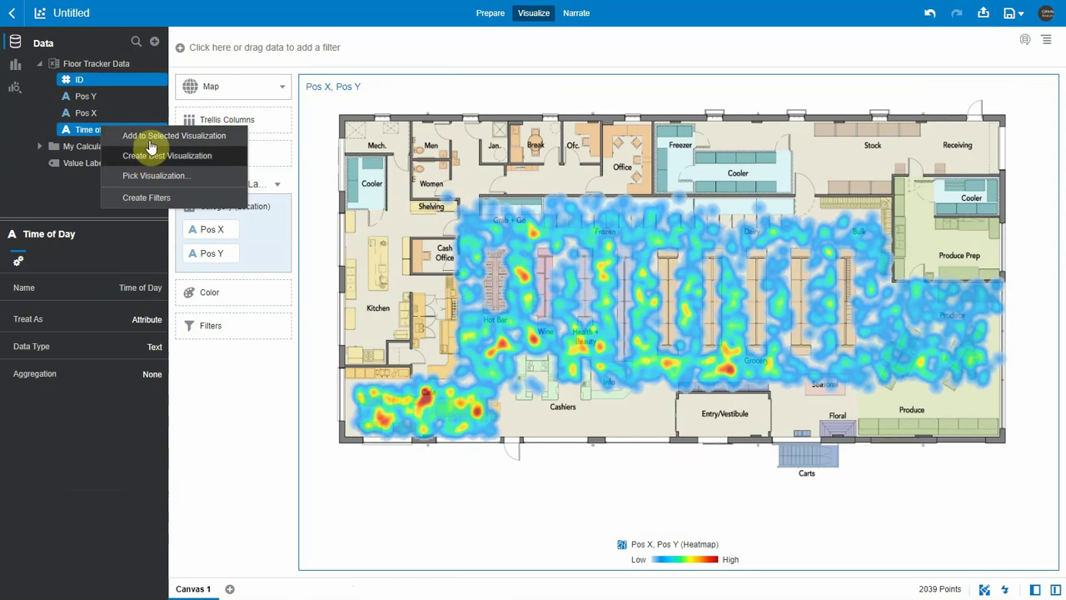
left_click(185, 196)
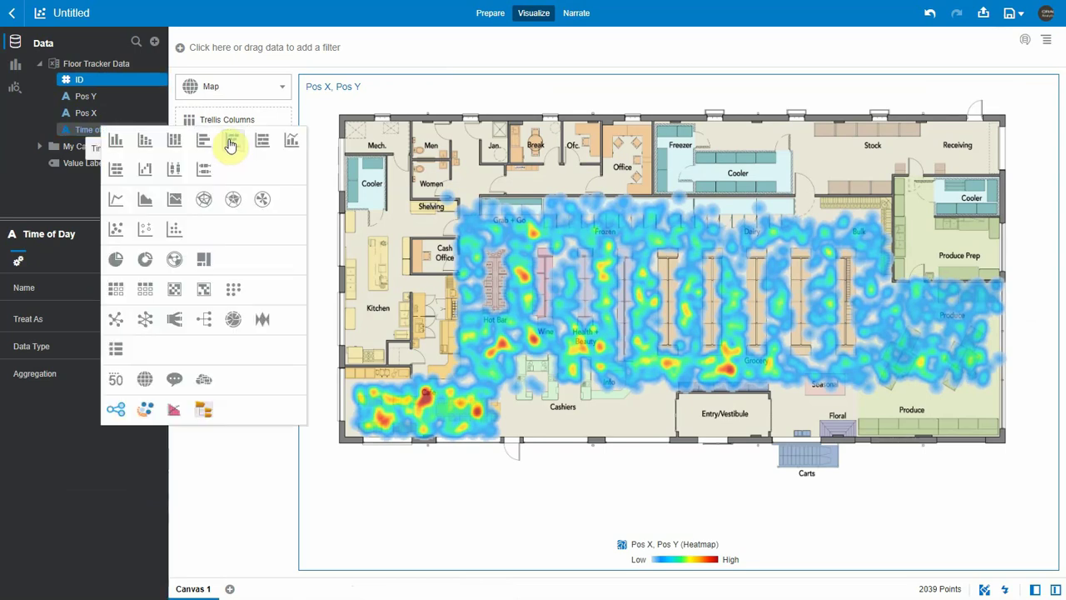
left_click(211, 150)
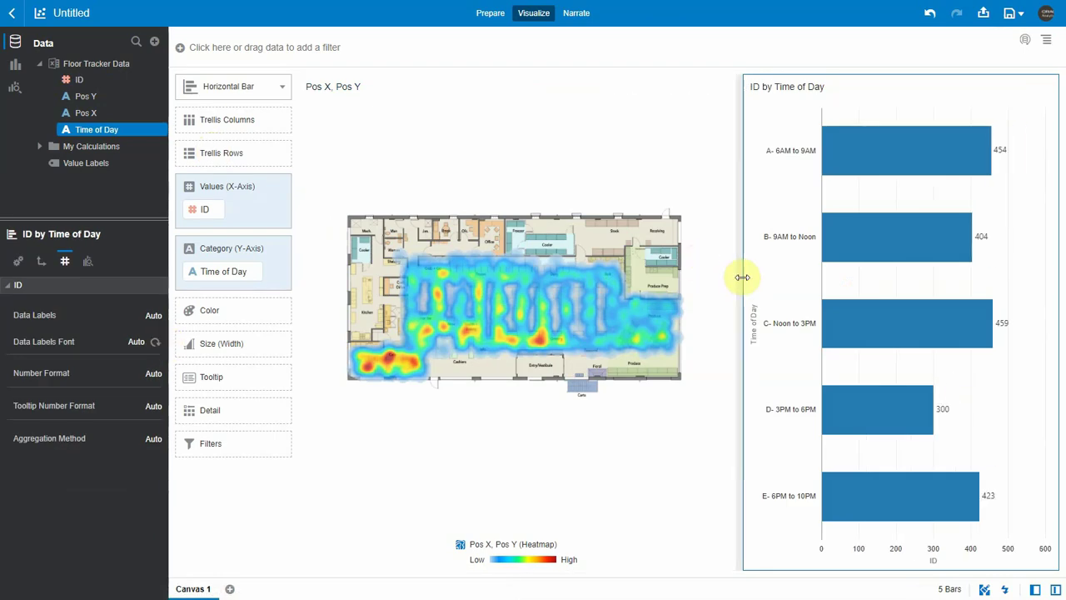
left_click_drag(739, 276, 880, 269)
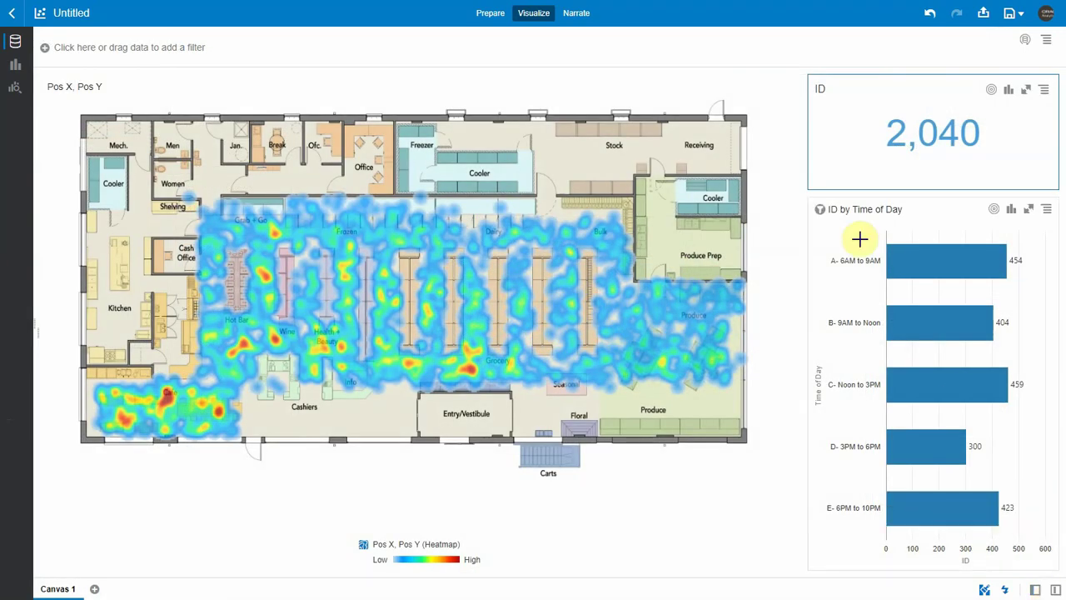
Filter by the A- 6AM to 9AM and E- 6PM to 10PM bars, ending on C- Noon to 3PM (459).
left_click(821, 212)
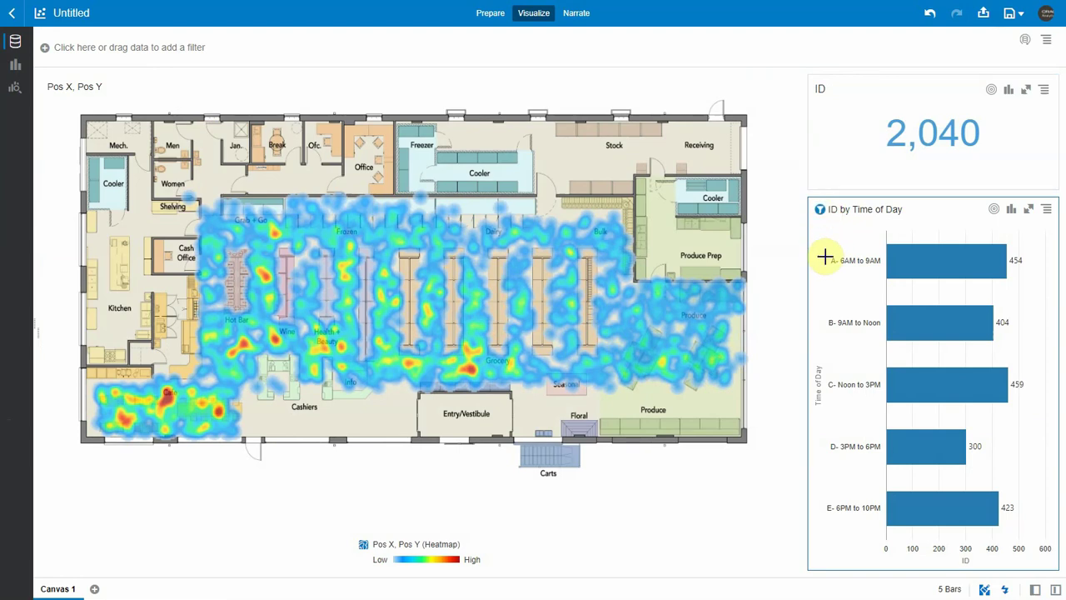
left_click(919, 267)
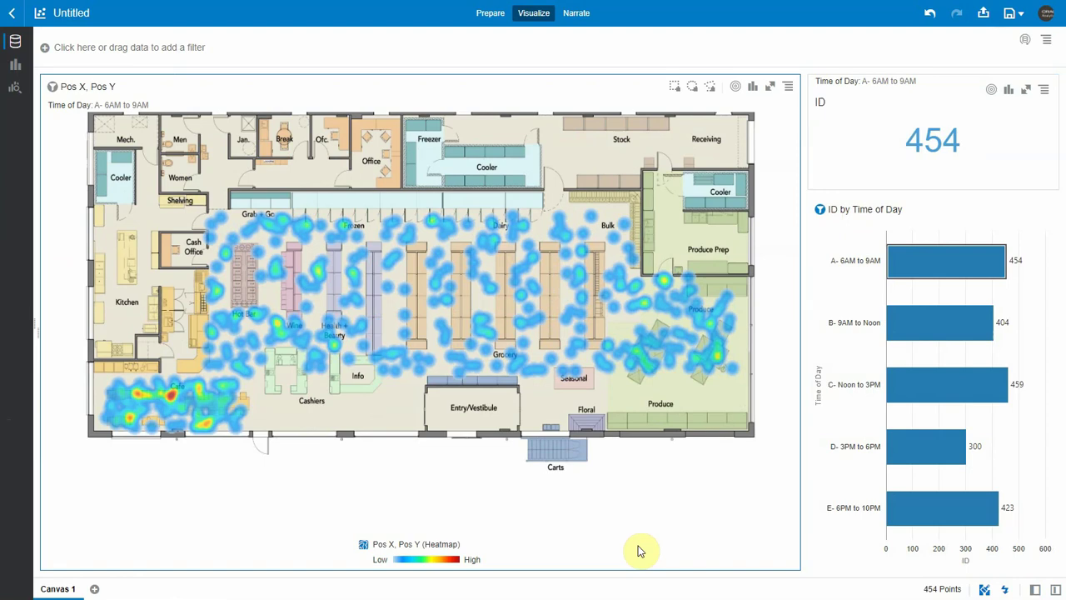
mouse_move(935, 525)
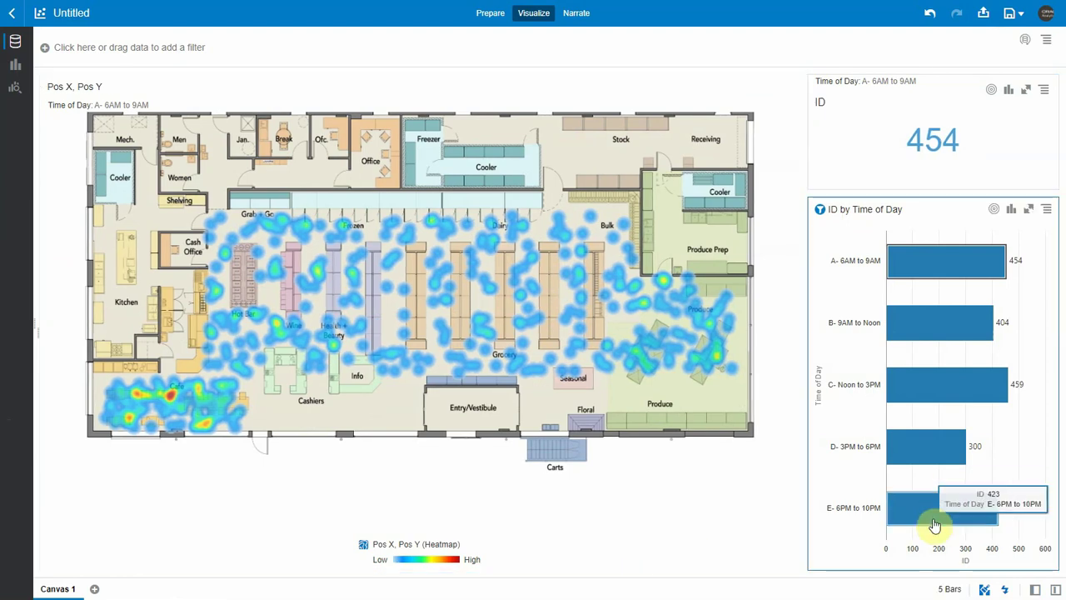
left_click(934, 524)
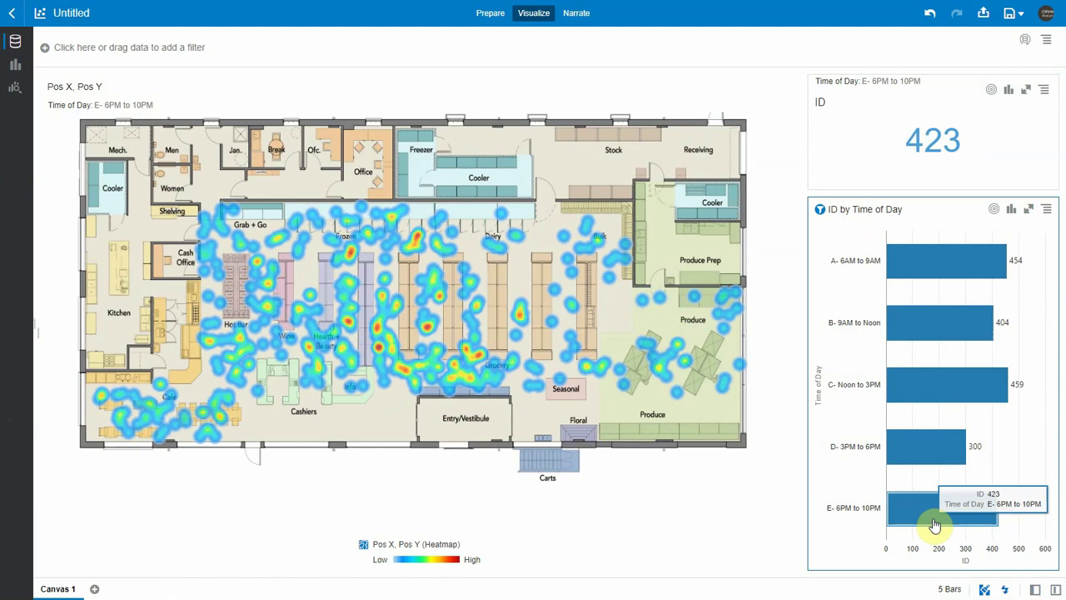
left_click(957, 397)
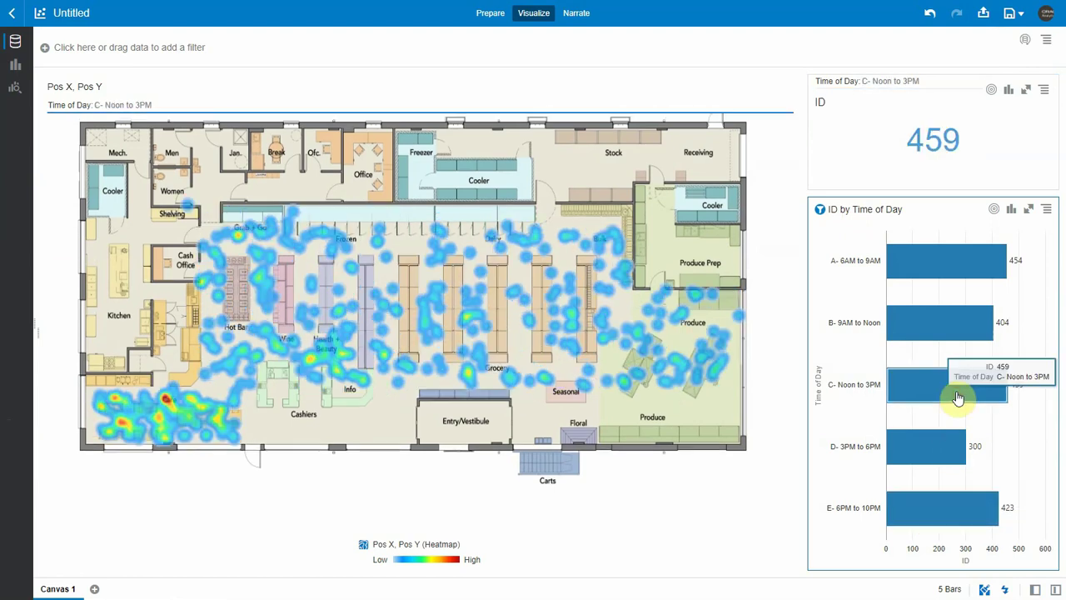